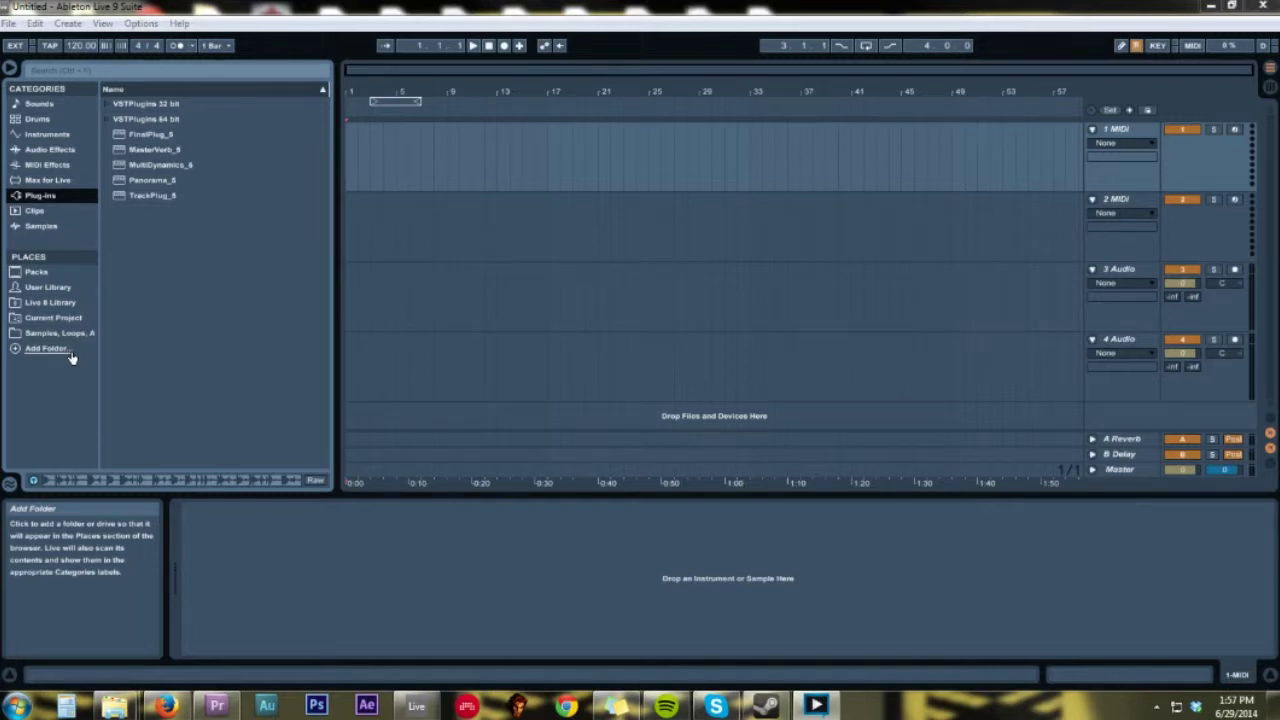
Browse Samples, Loops to the Loops > Drum and Bass > bREAKS folder.
click(55, 333)
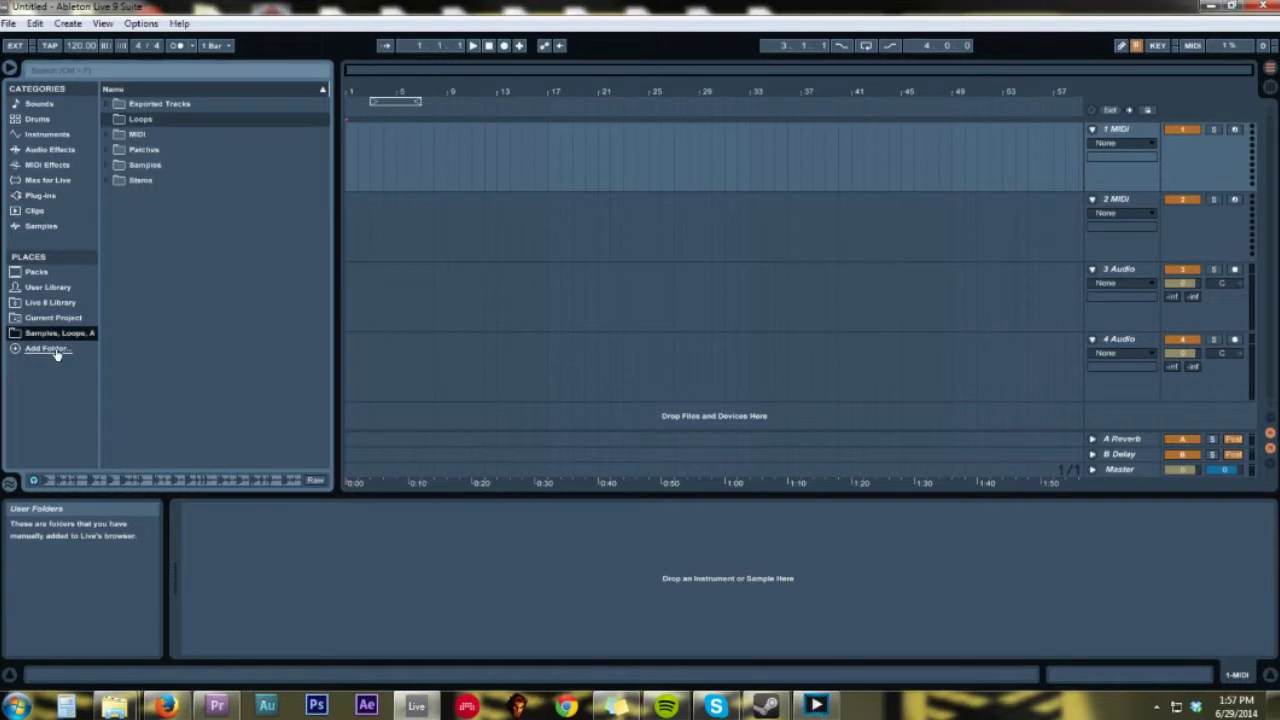
click(107, 120)
scroll(152, 265, down, 1)
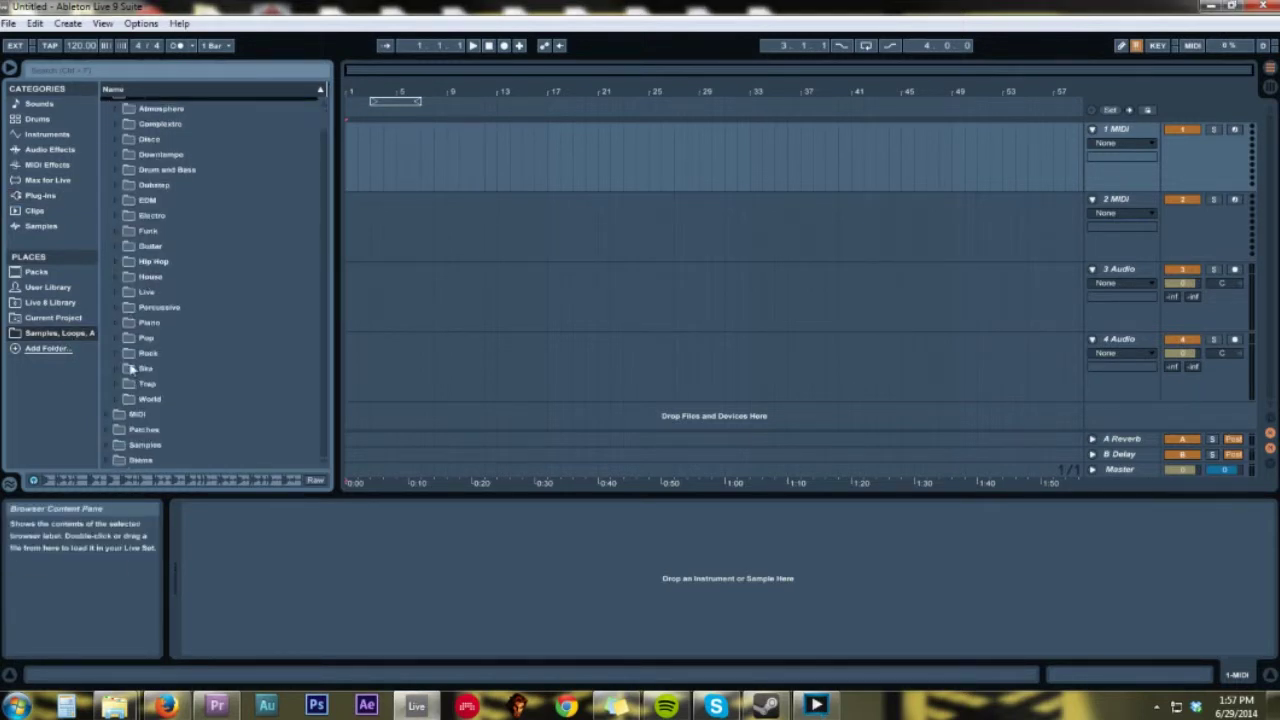
click(112, 171)
click(132, 200)
scroll(268, 368, down, 6)
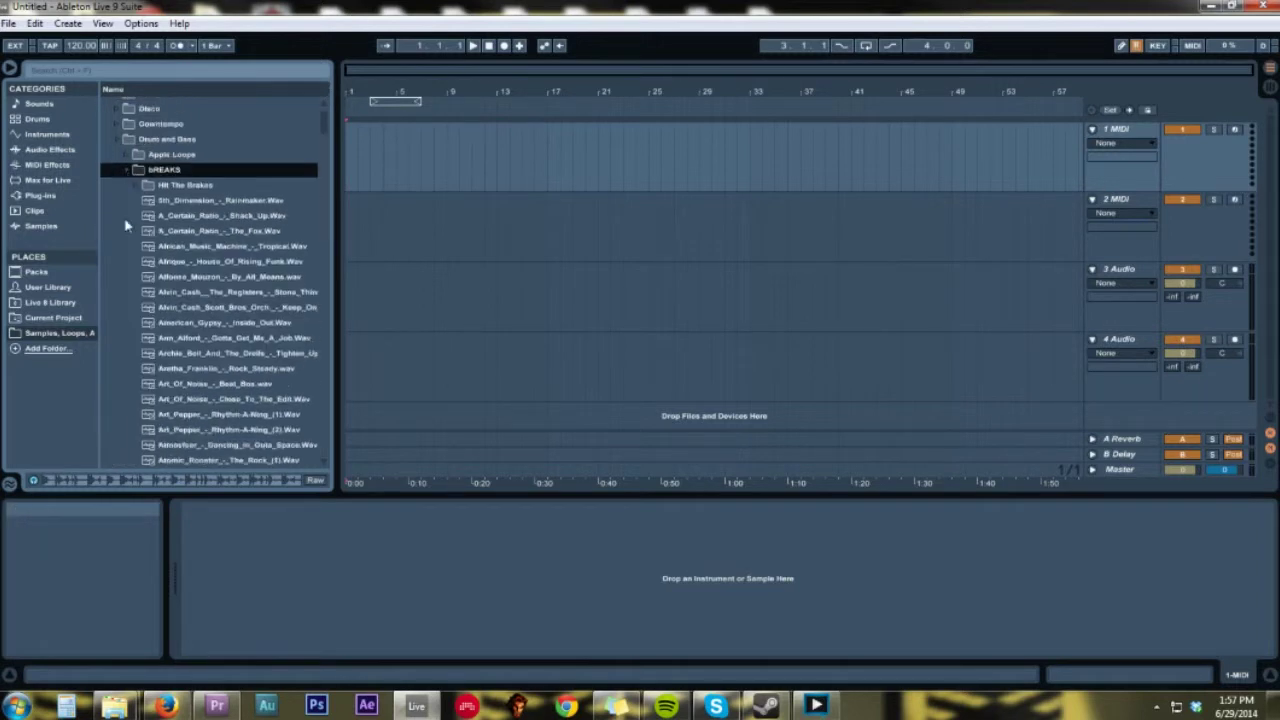
scroll(268, 368, down, 10)
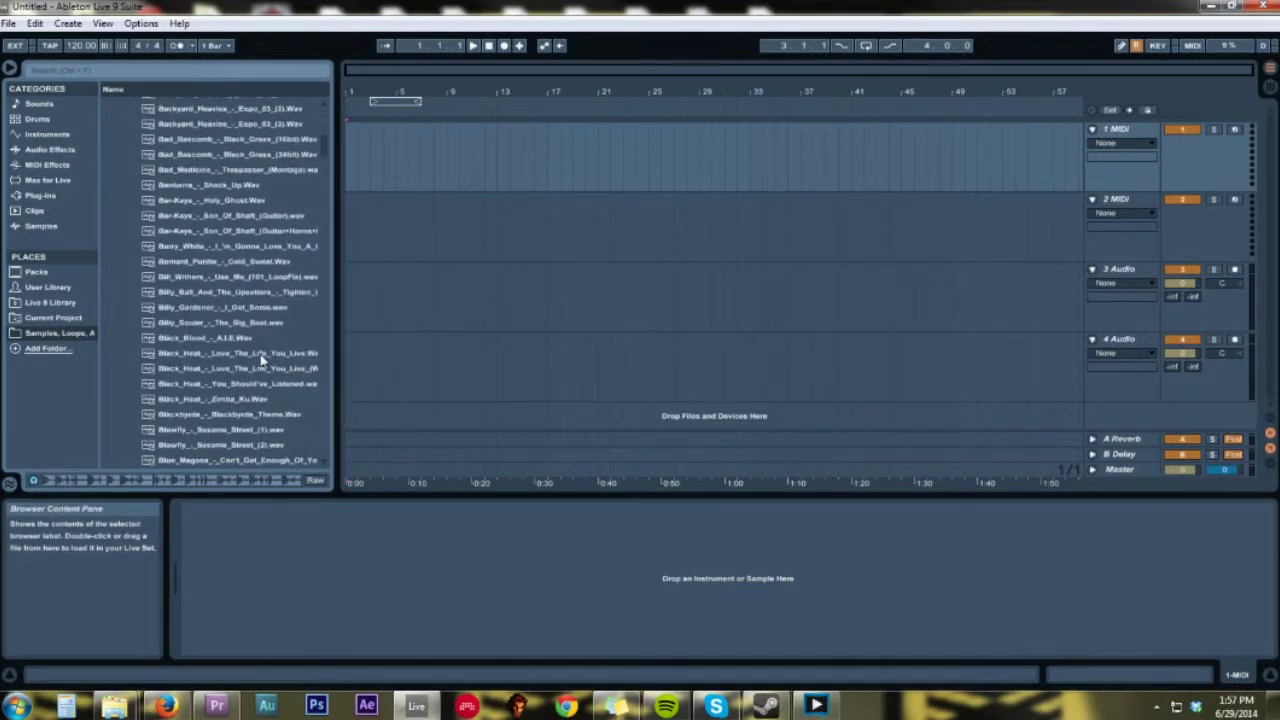
scroll(250, 355, down, 10)
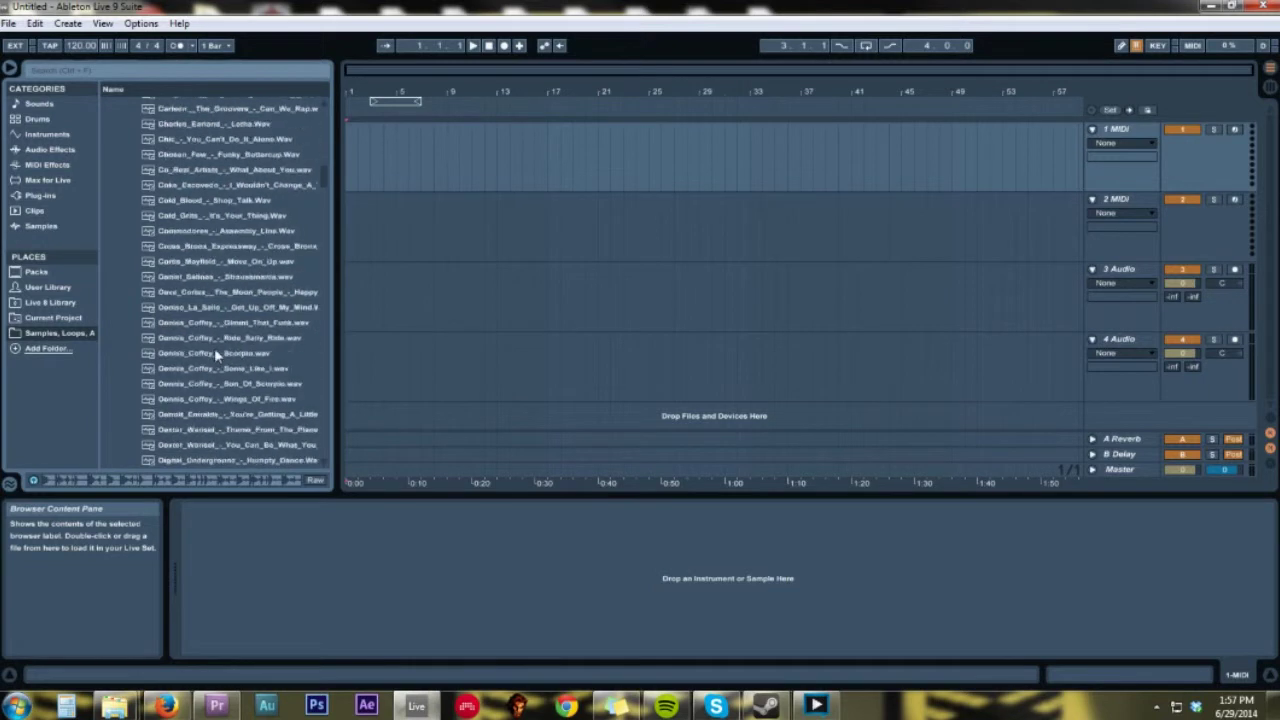
Preview the Eddie Bo, Friends Of Distinction, Herbie Hancock, Isley Brothers, James Brown and Jerry Butler breaks.
click(212, 340)
scroll(211, 341, down, 8)
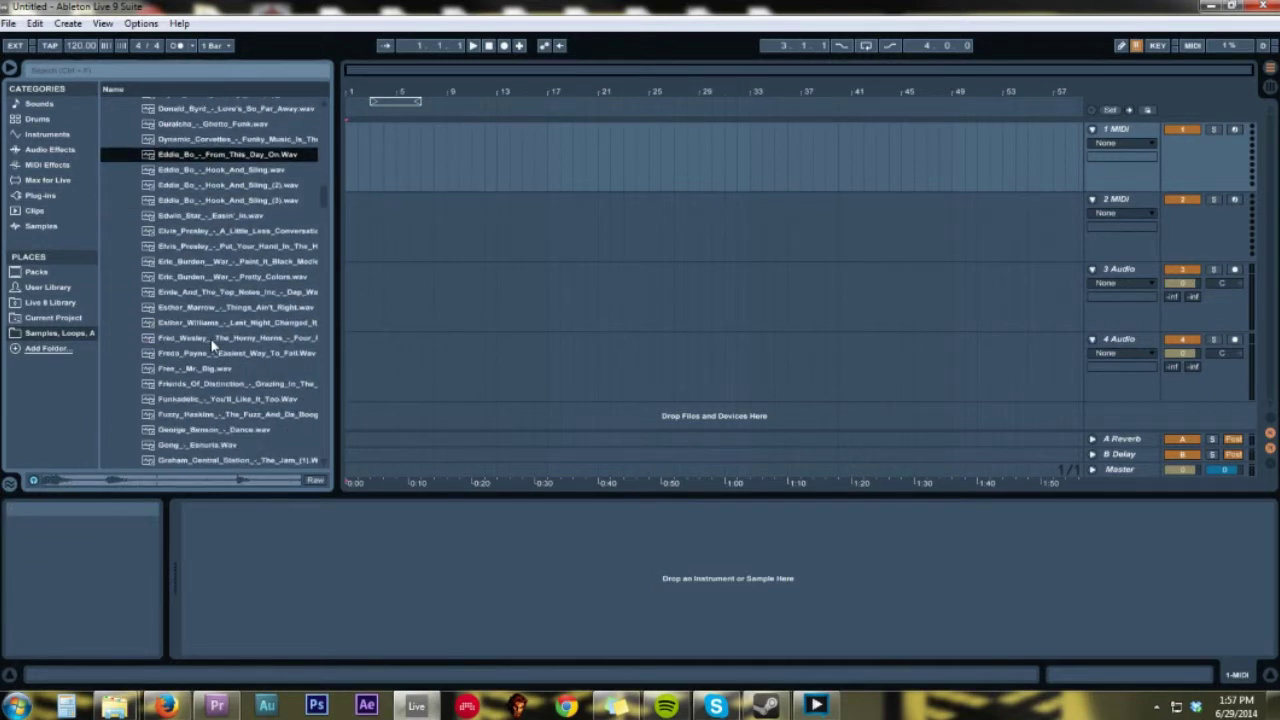
click(211, 340)
scroll(211, 344, down, 6)
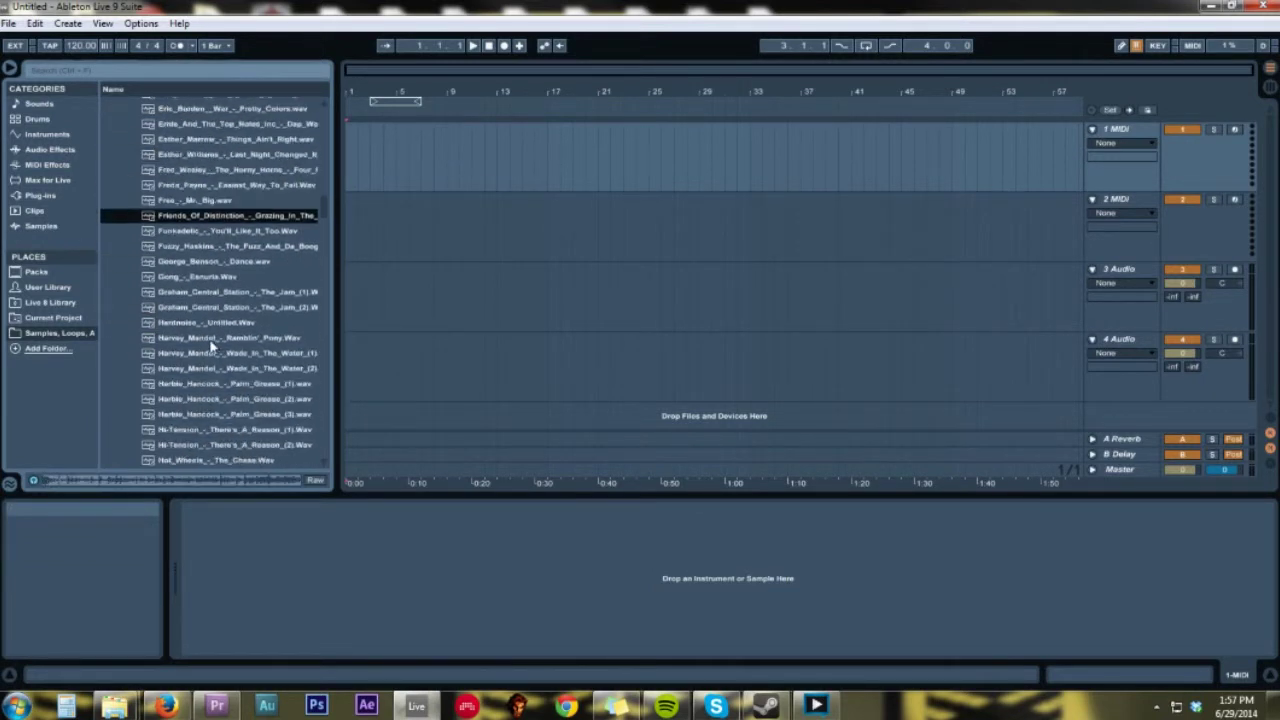
click(211, 339)
scroll(211, 344, down, 6)
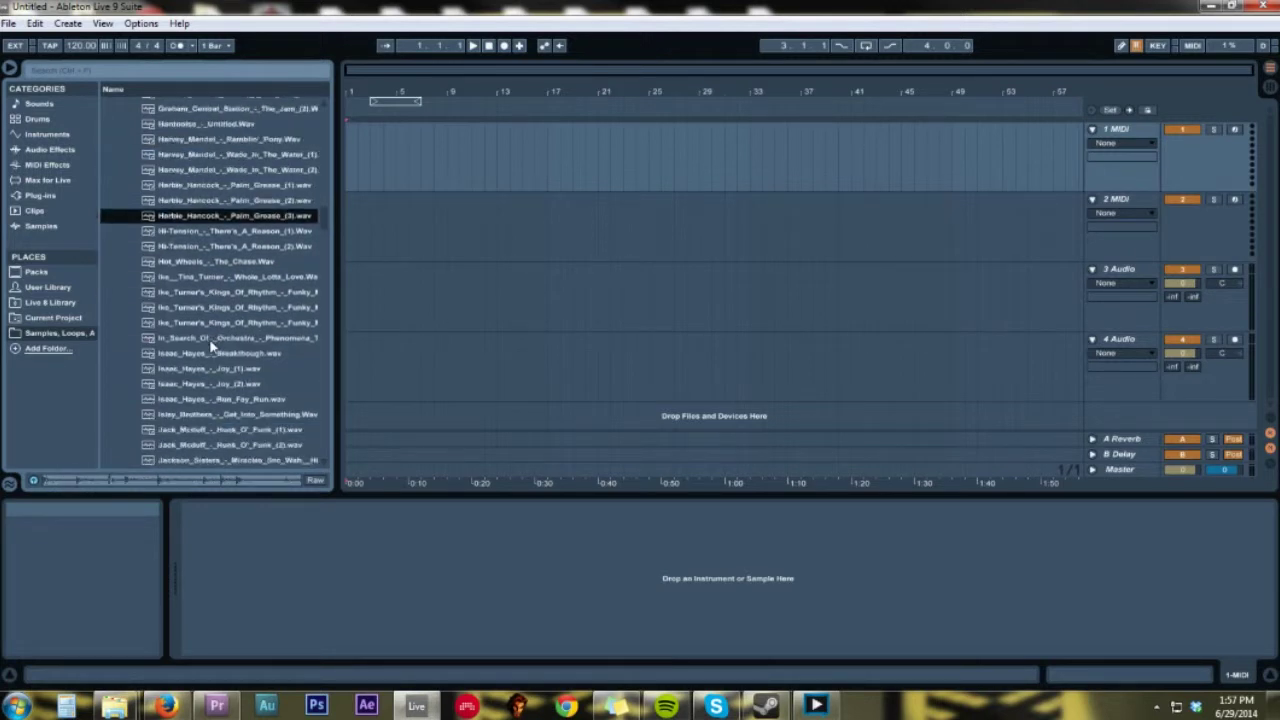
click(211, 339)
scroll(211, 345, down, 5)
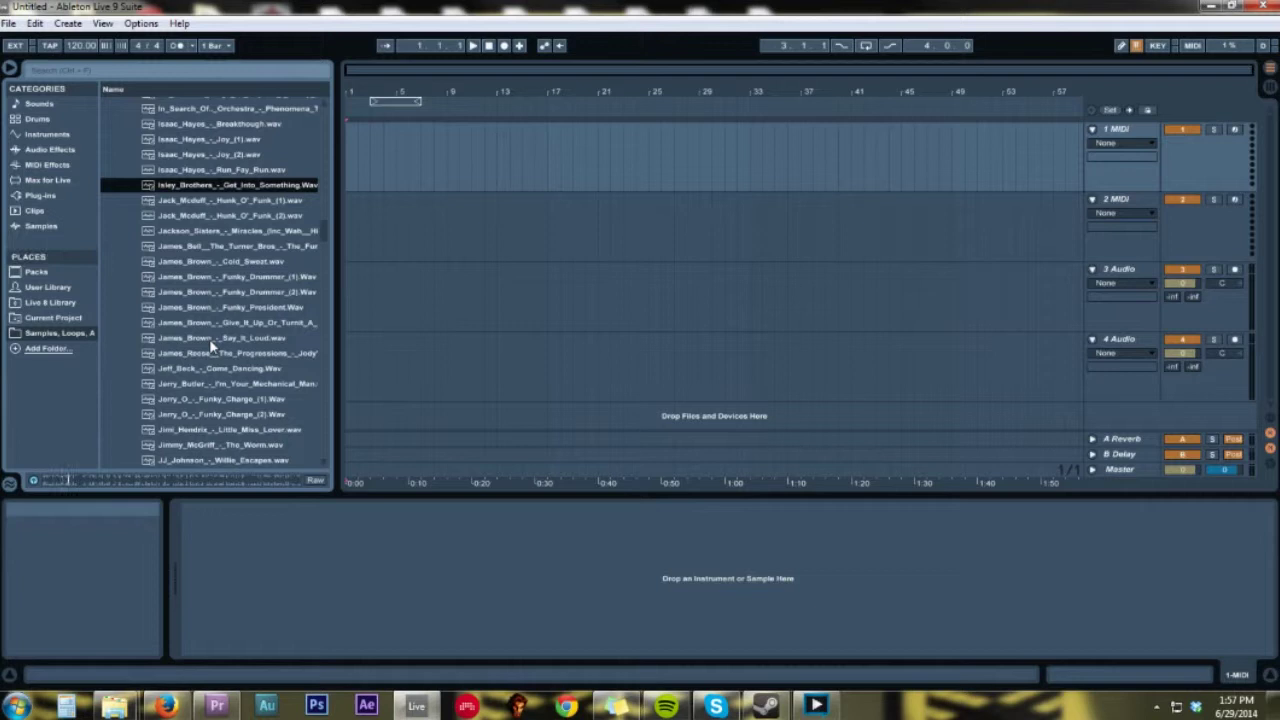
click(211, 341)
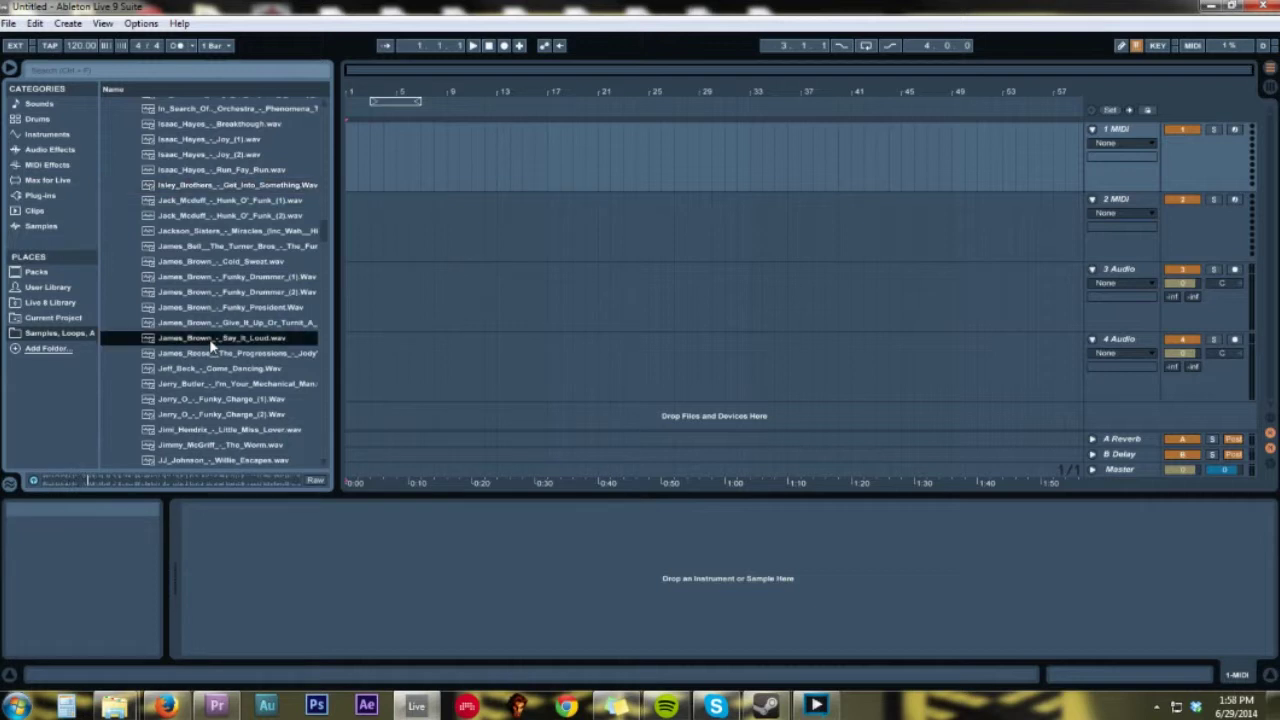
scroll(211, 343, down, 2)
click(211, 339)
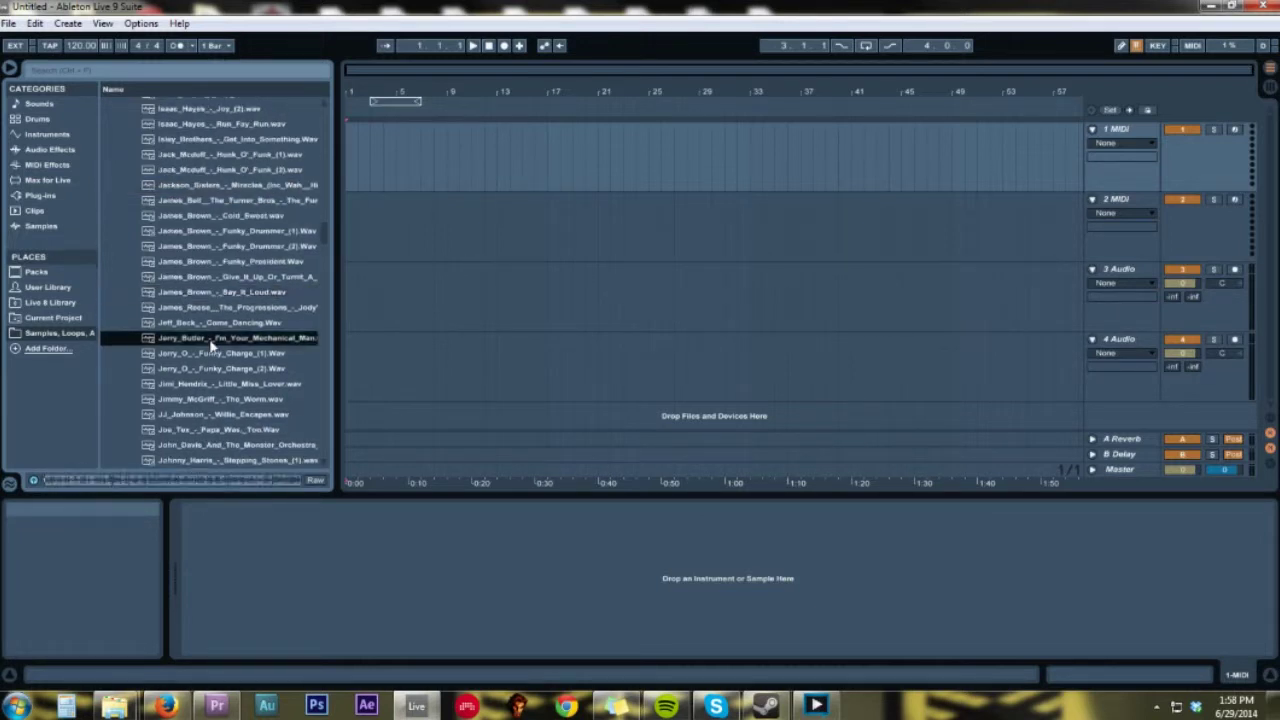
scroll(211, 344, down, 2)
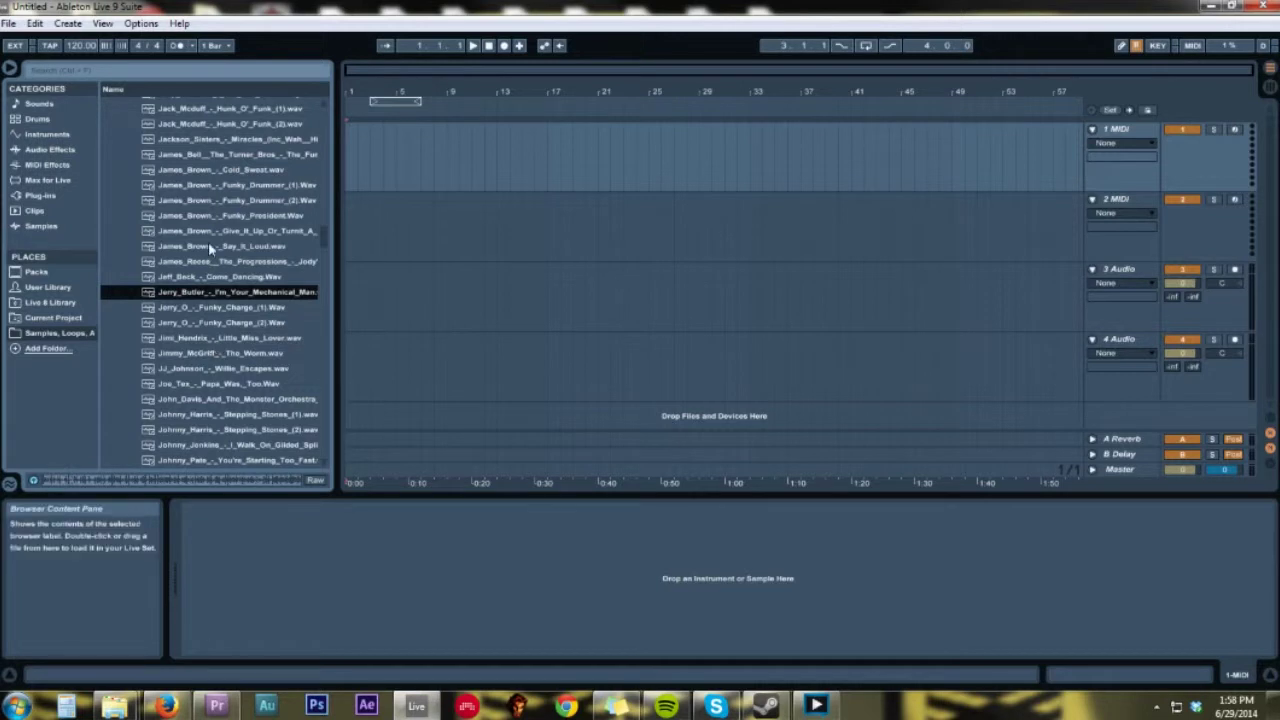
Preview the JJ Johnson, Johnny Jenkins, Juice, La Clave, Maceo Parker and Marlena Shaw breaks.
click(220, 372)
scroll(220, 378, down, 3)
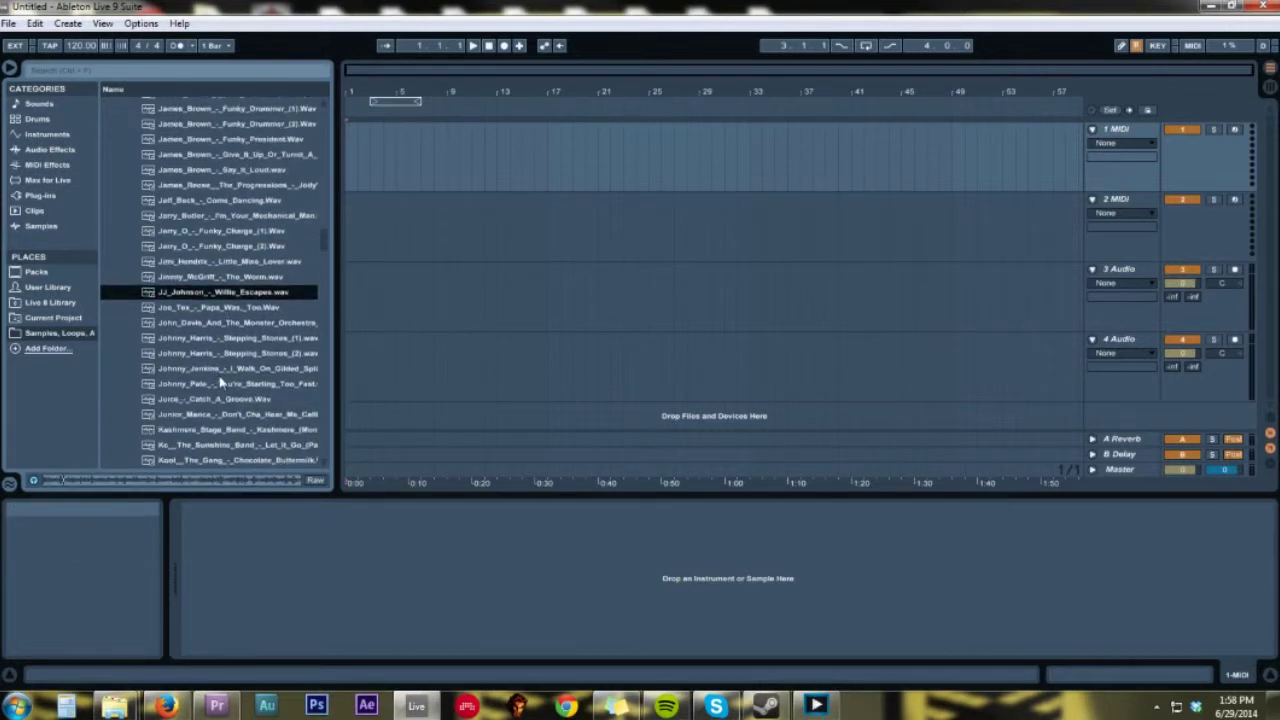
click(220, 378)
scroll(220, 378, down, 2)
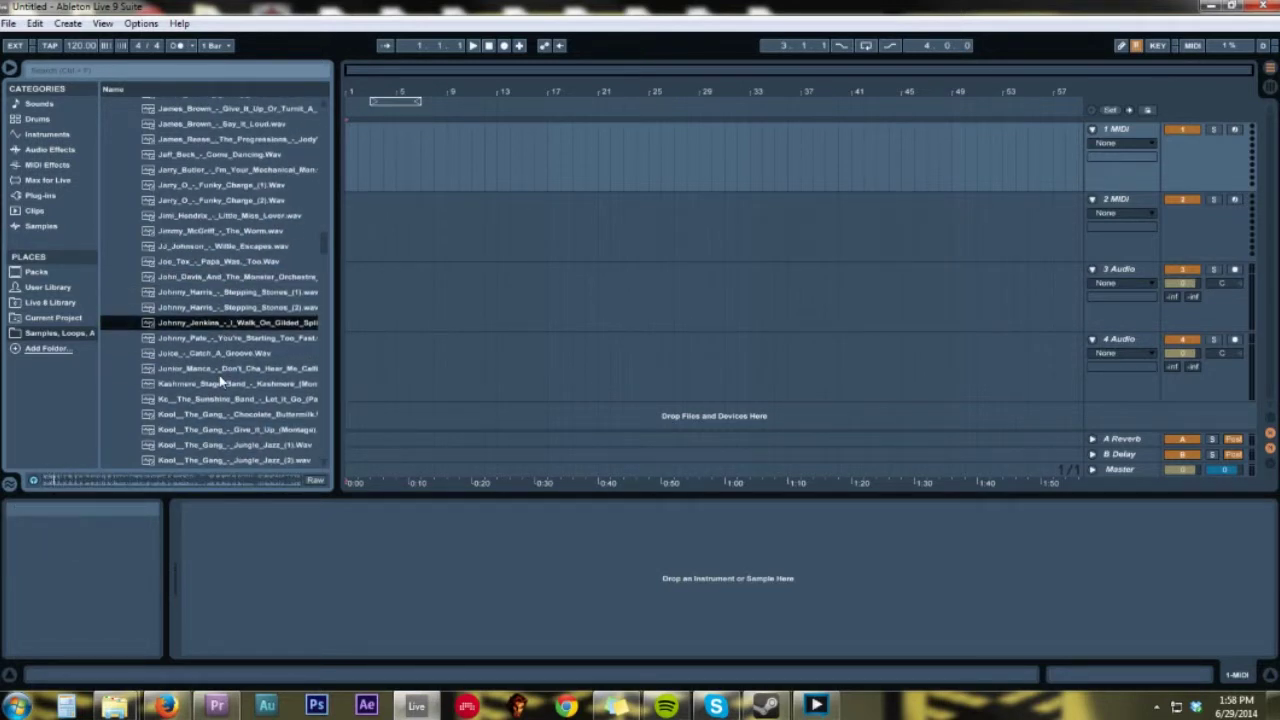
click(230, 355)
scroll(231, 356, down, 6)
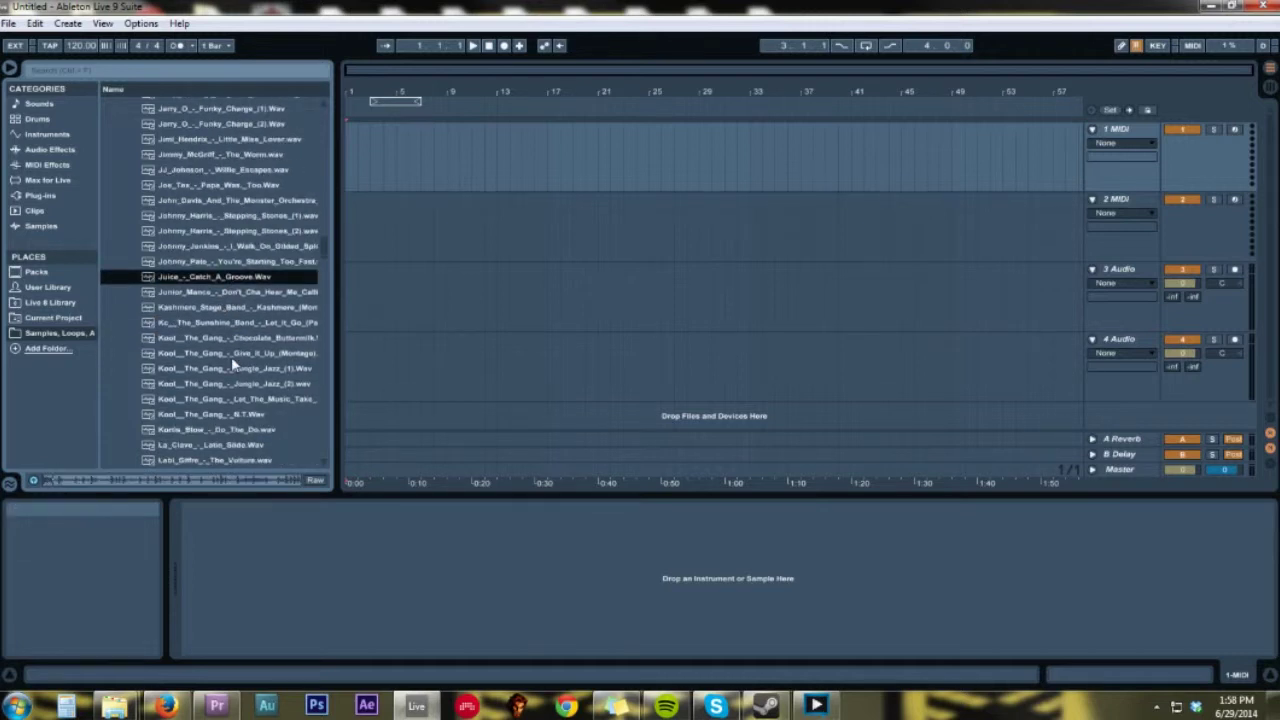
click(232, 358)
scroll(227, 365, down, 9)
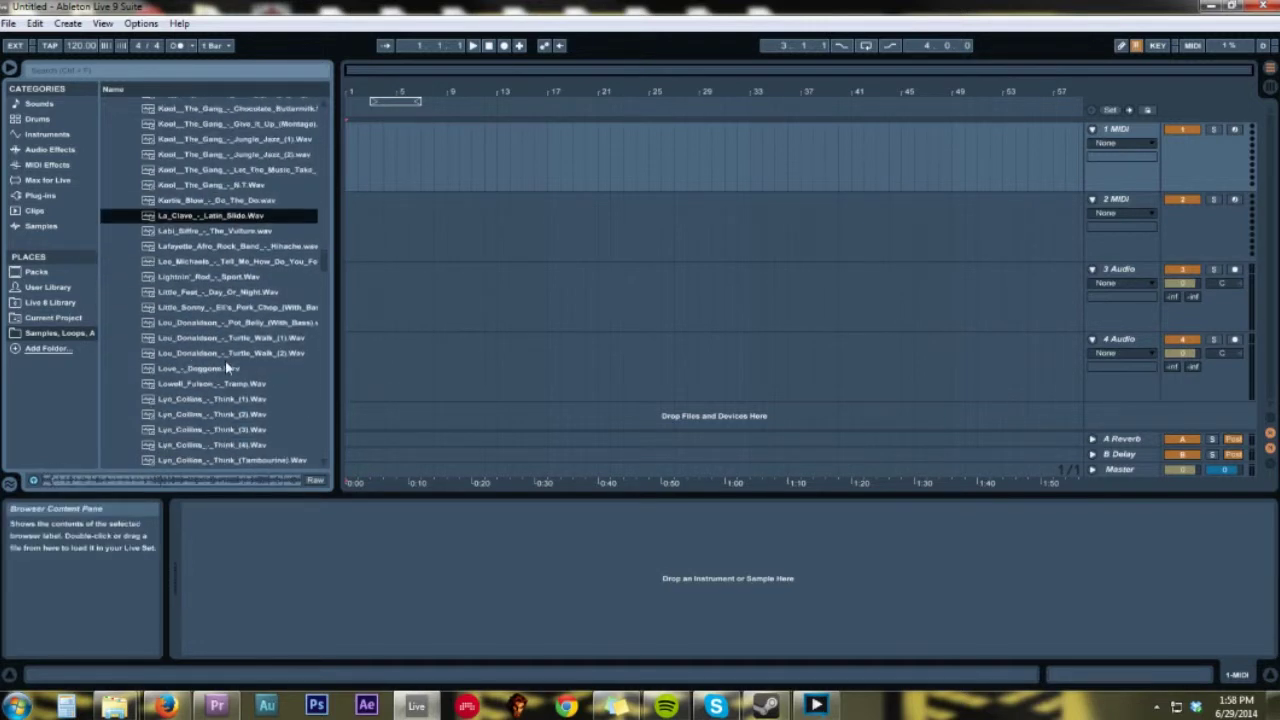
scroll(226, 367, down, 2)
click(226, 367)
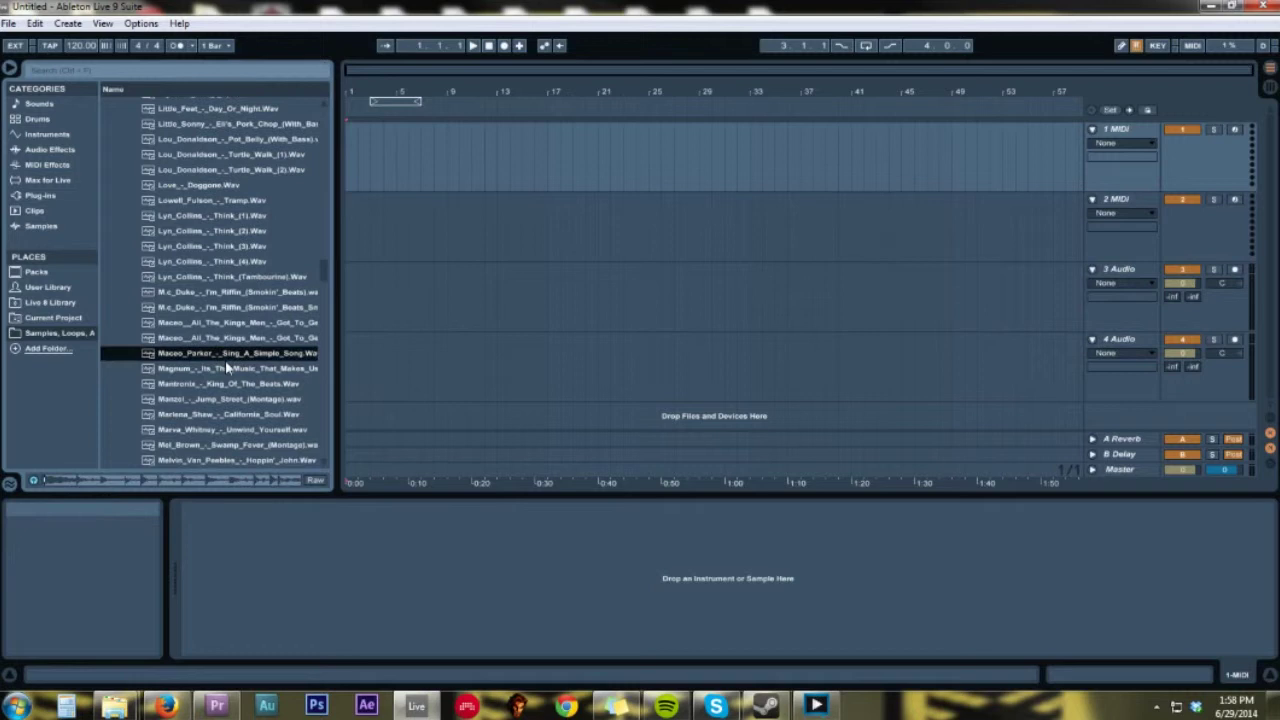
scroll(226, 367, down, 2)
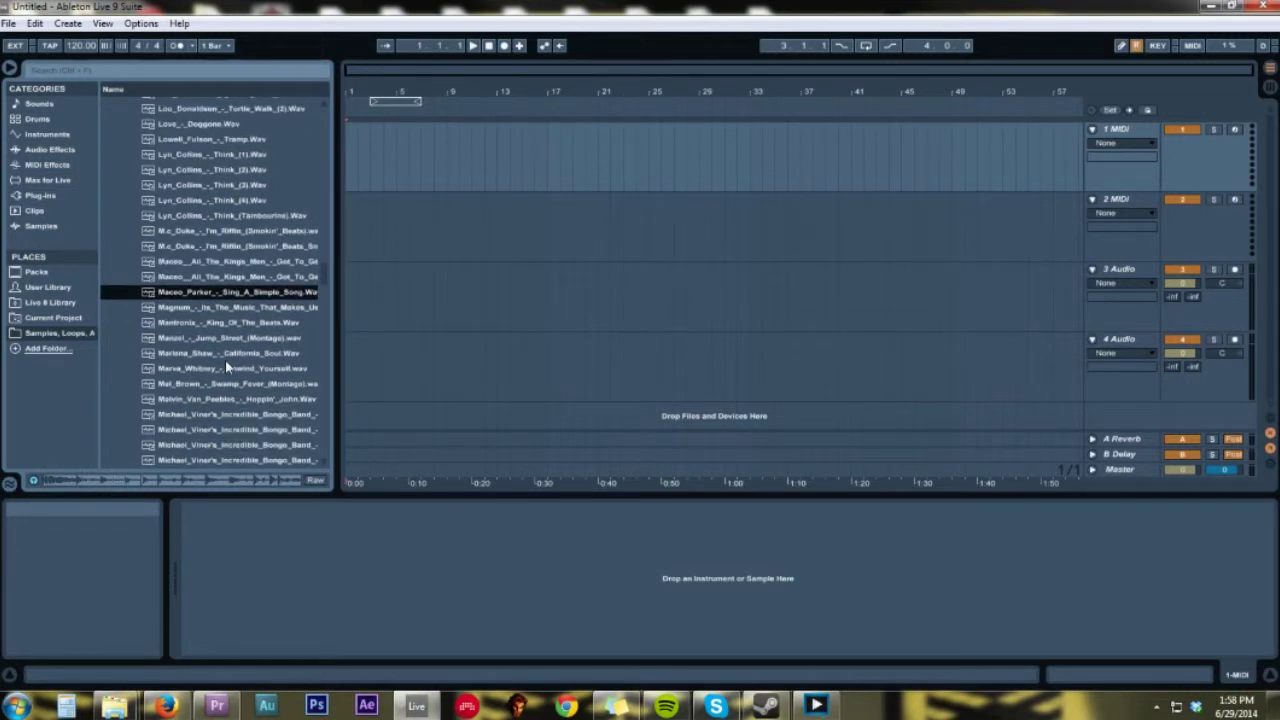
click(225, 359)
scroll(225, 359, down, 3)
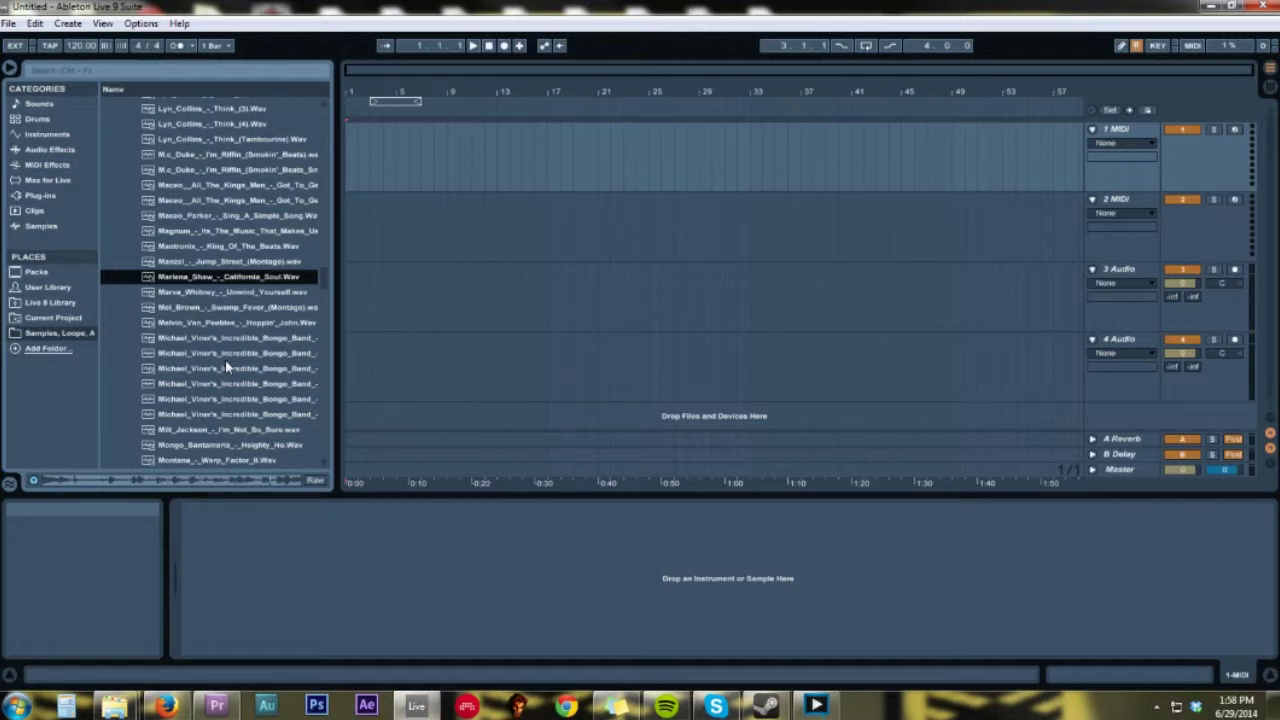
Drop Montana_-_Warp_Factor_II.Wav onto track 3 Audio at bar 1 and select the file.
drag(216, 460, 372, 297)
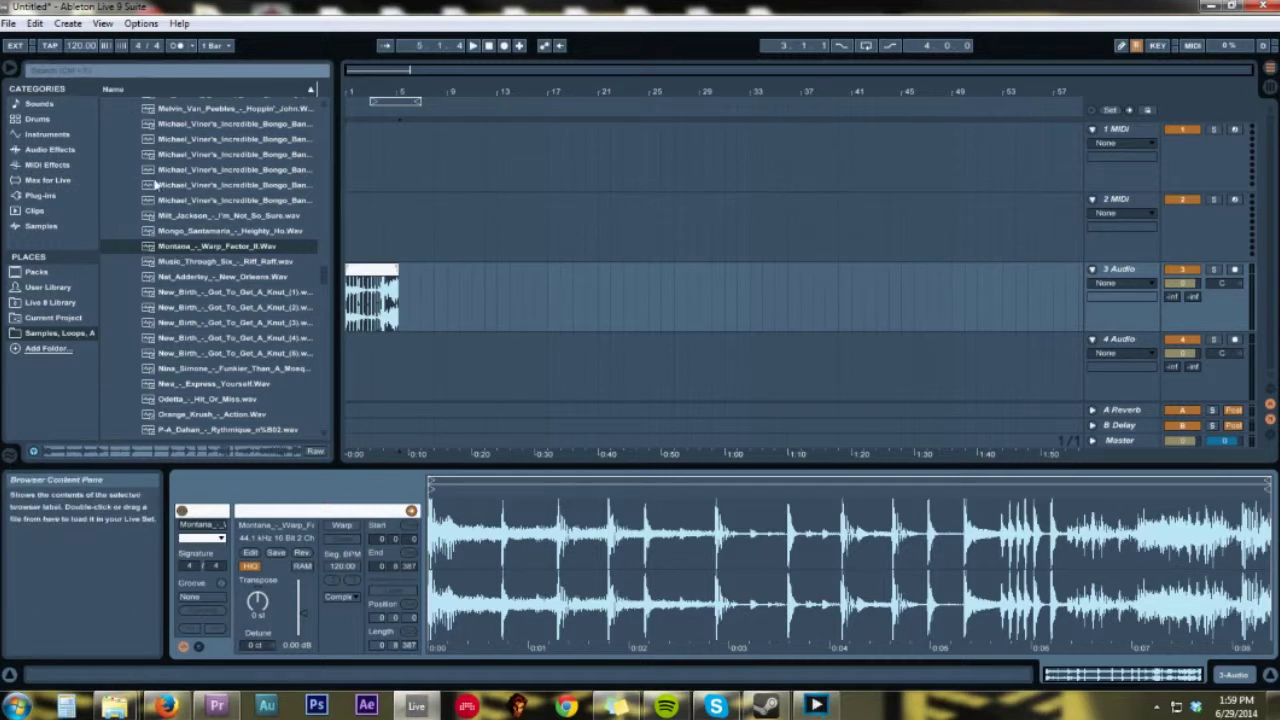
click(209, 251)
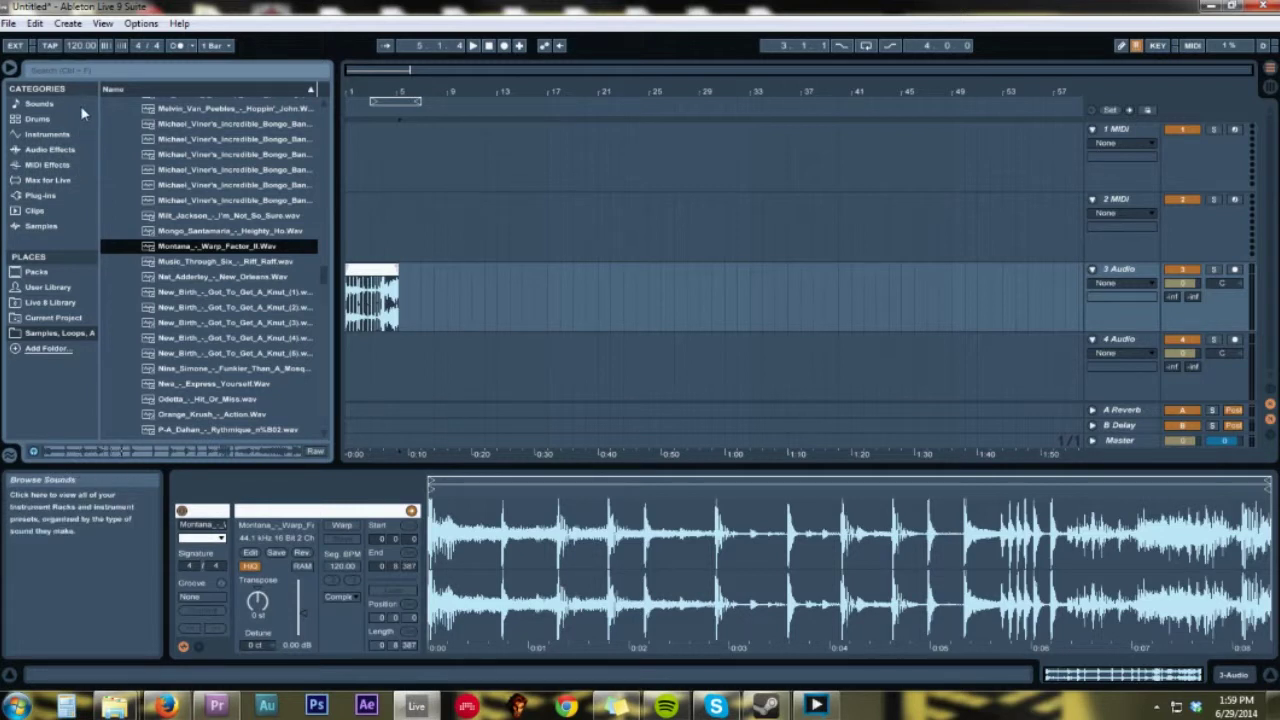
Tap the tempo in time with the break to 85.72 BPM, then switch the metronome on.
click(47, 48)
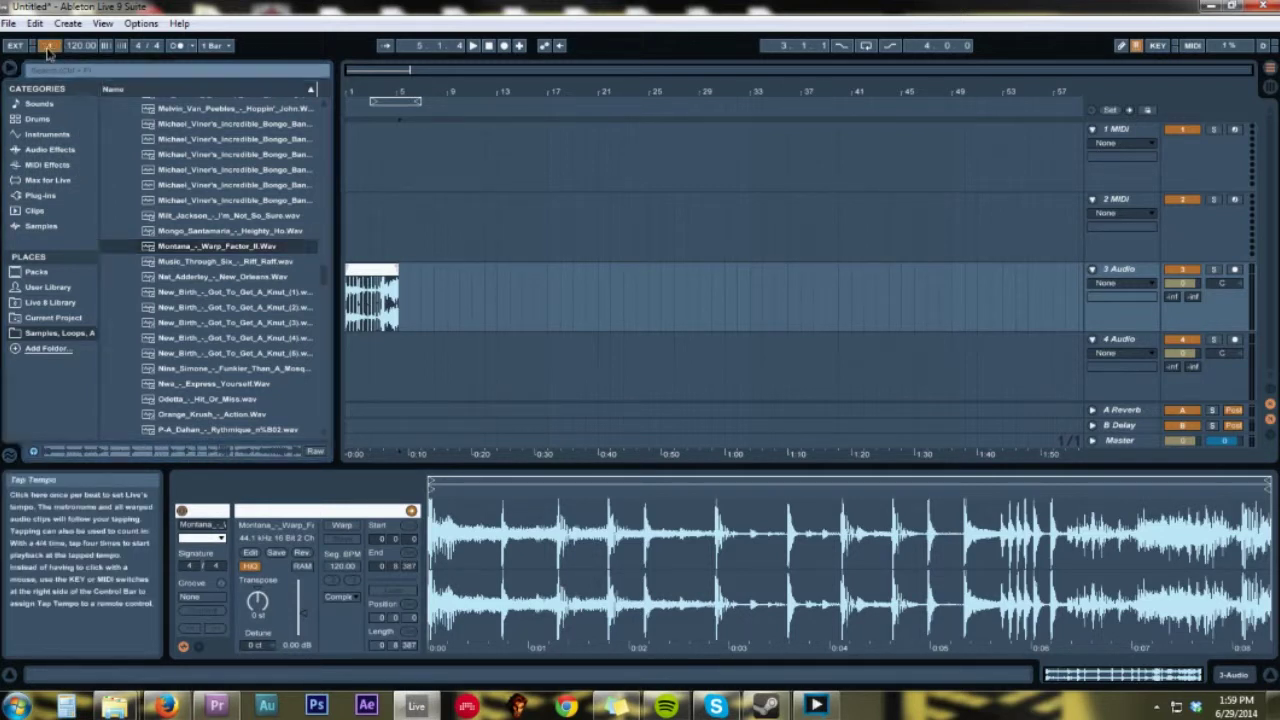
click(47, 48)
click(47, 48)
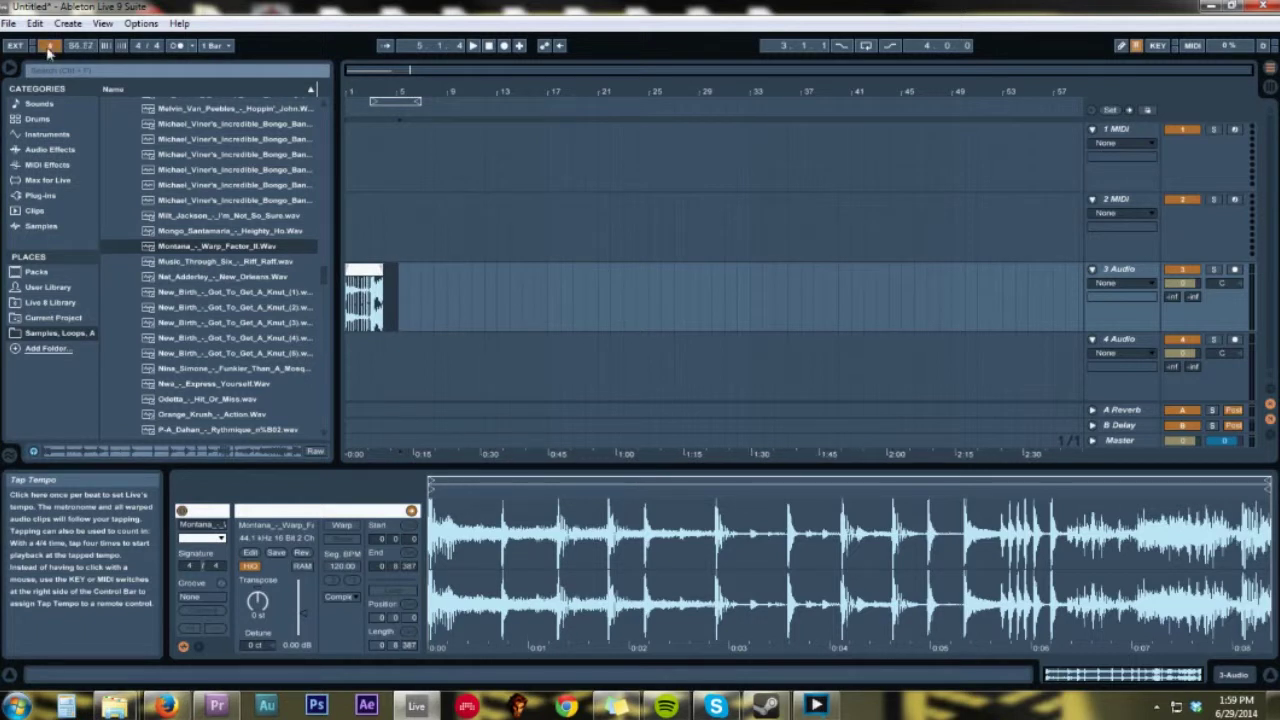
click(173, 47)
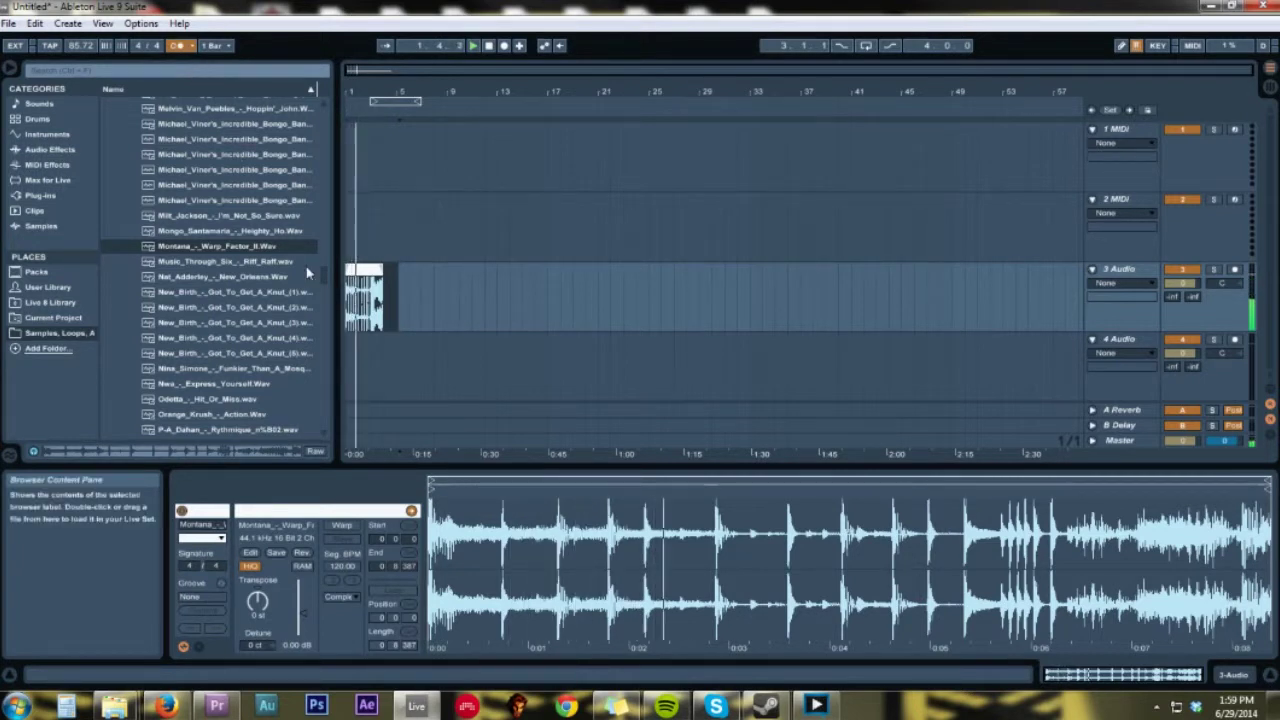
Set the clip start as 1.1.1 and Warp From Here (Straight) at 85.72 BPM.
right_click(430, 489)
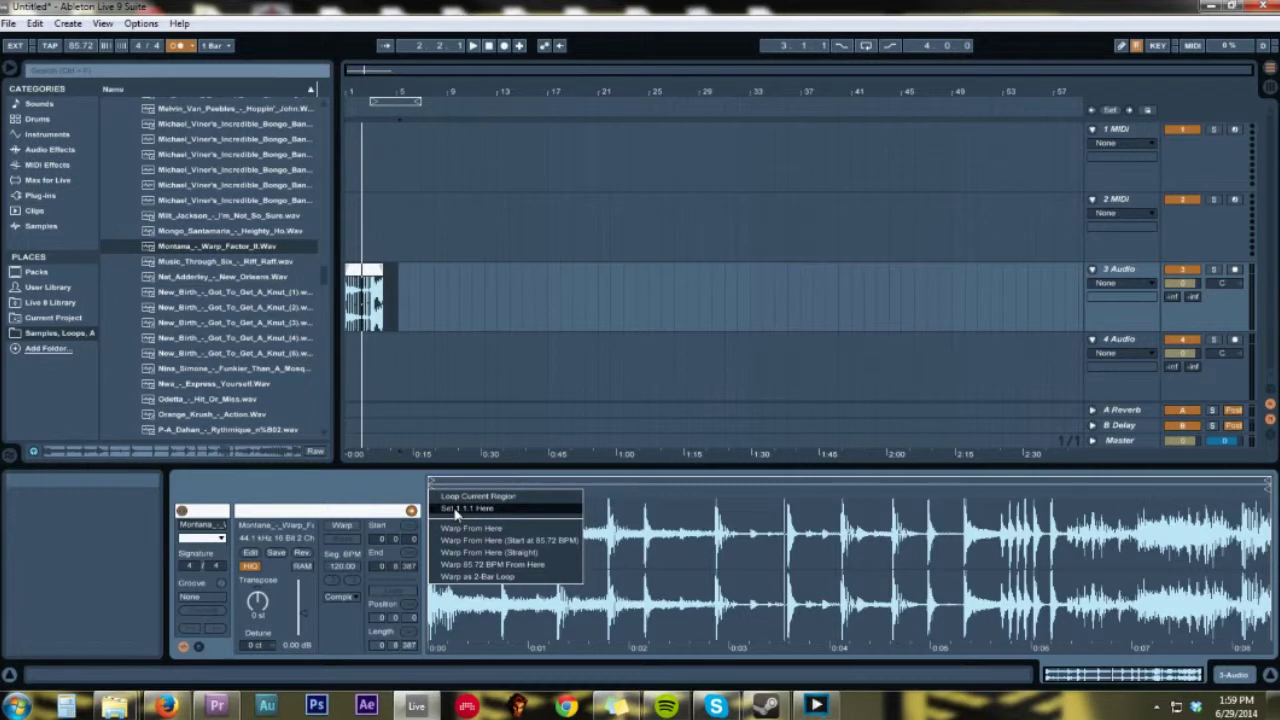
click(458, 509)
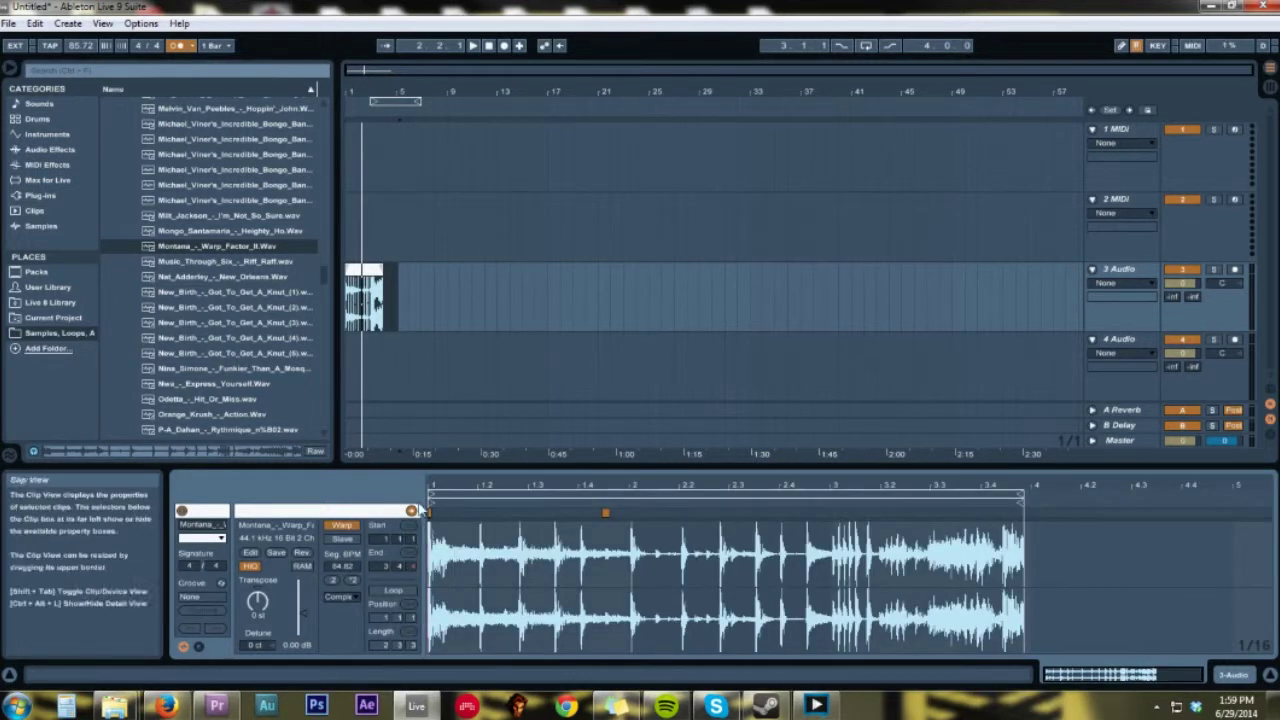
right_click(436, 510)
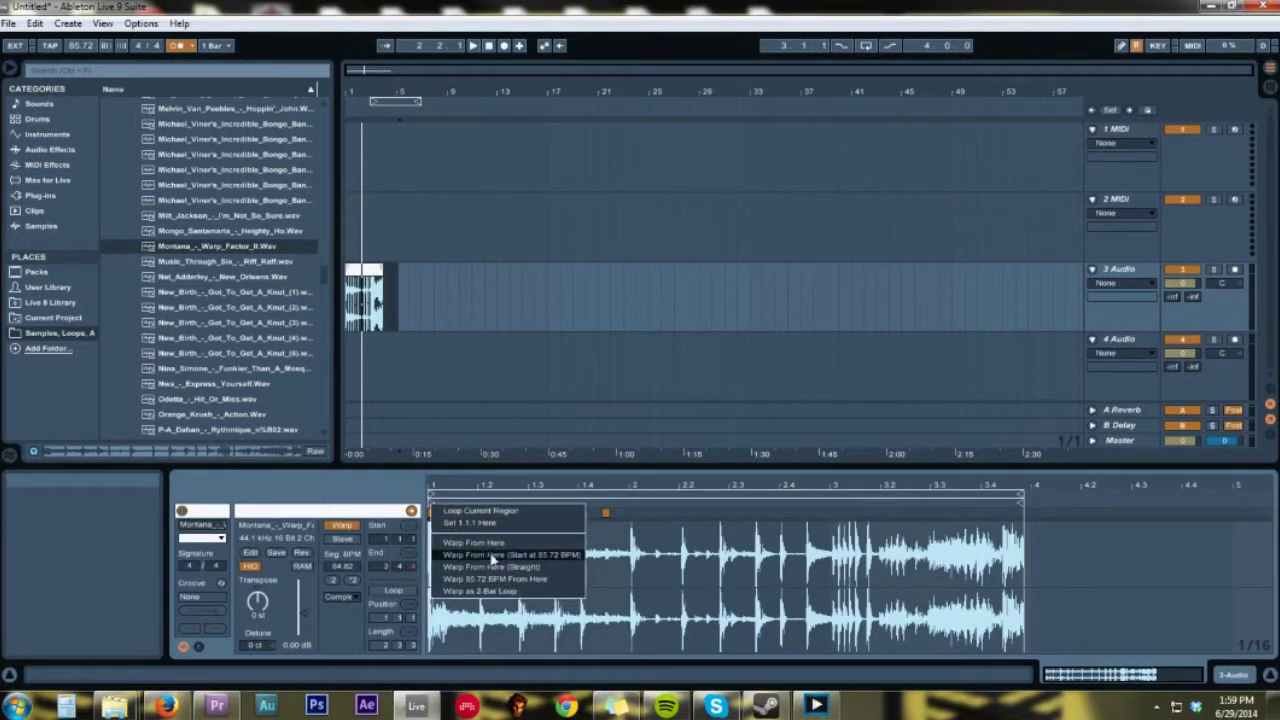
click(497, 567)
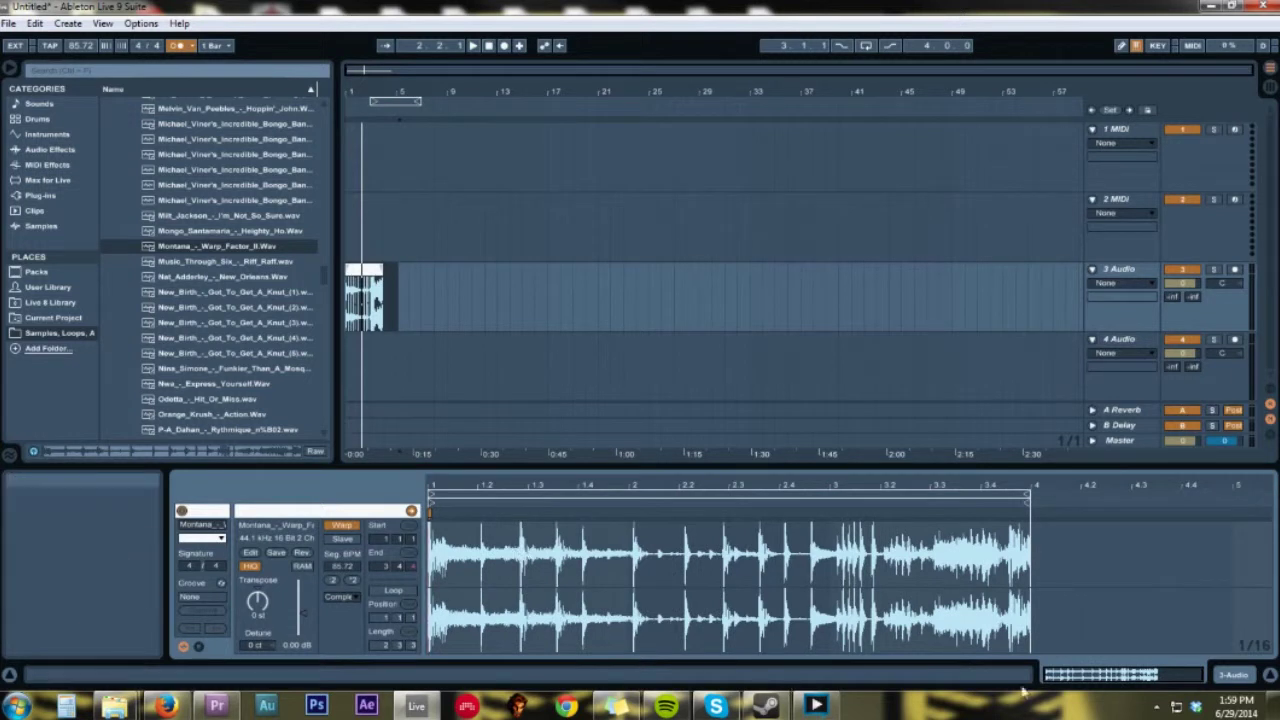
mouse_move(625, 490)
mouse_down()
mouse_move(625, 530)
mouse_move(612, 507)
mouse_up()
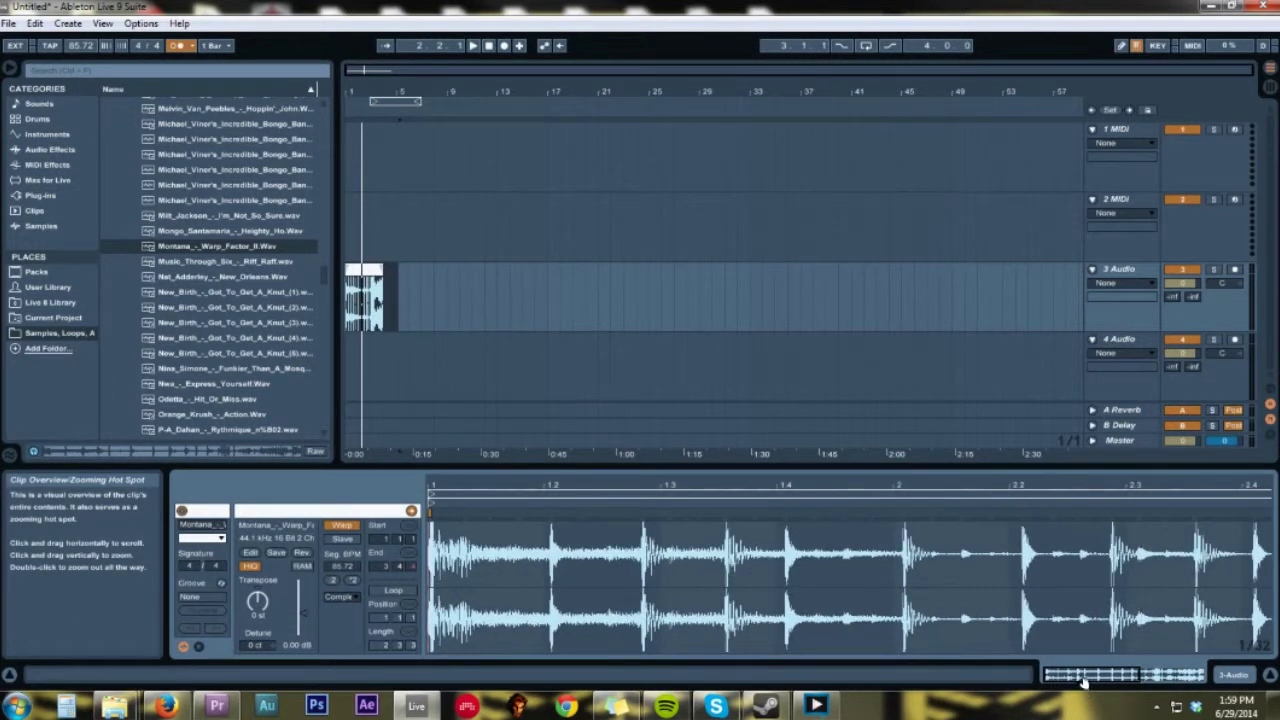
Add warp markers on the hits at beats 2 and 1.4, nudging the beat-2 marker earlier.
double_click(900, 512)
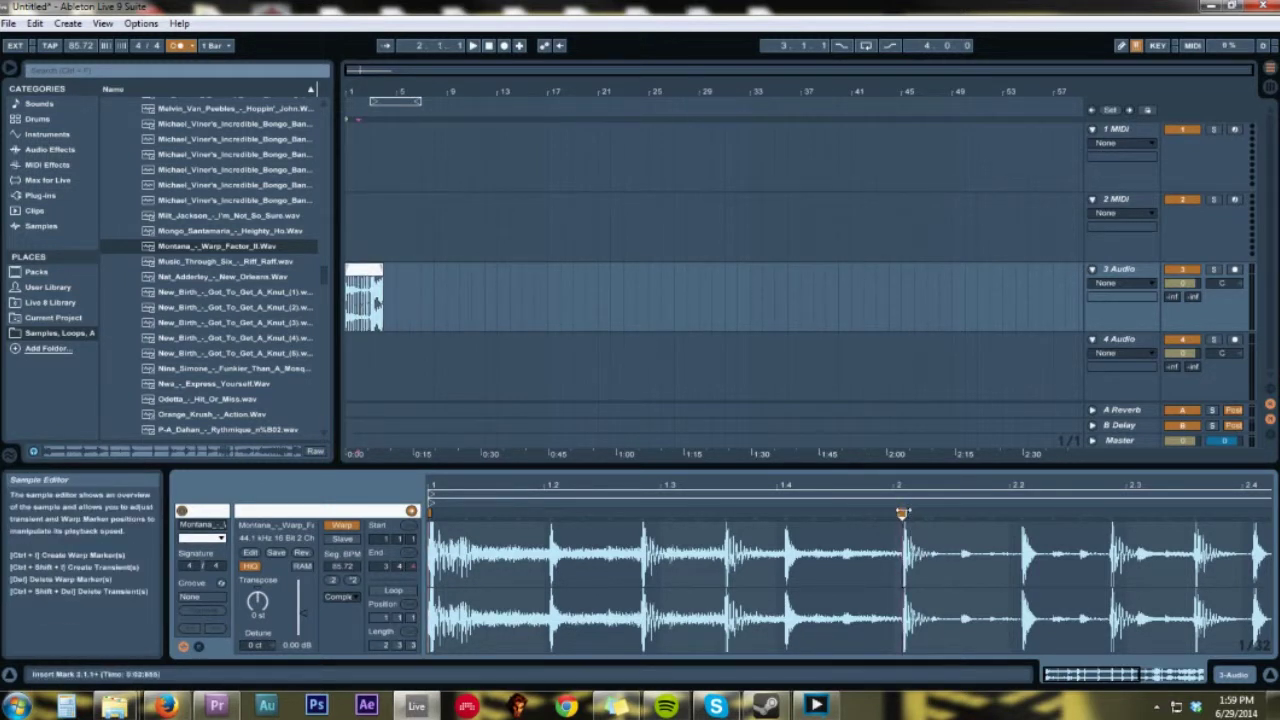
drag(900, 512, 893, 512)
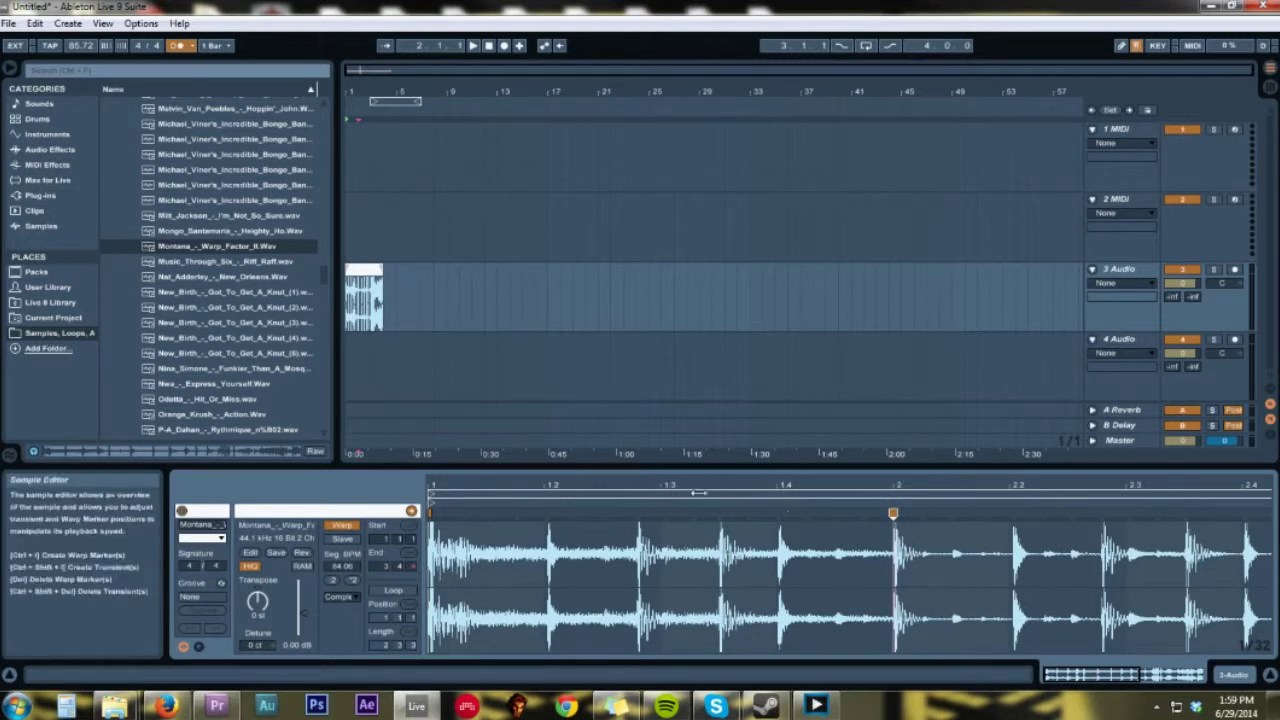
double_click(774, 512)
scroll(1076, 592, right, 2)
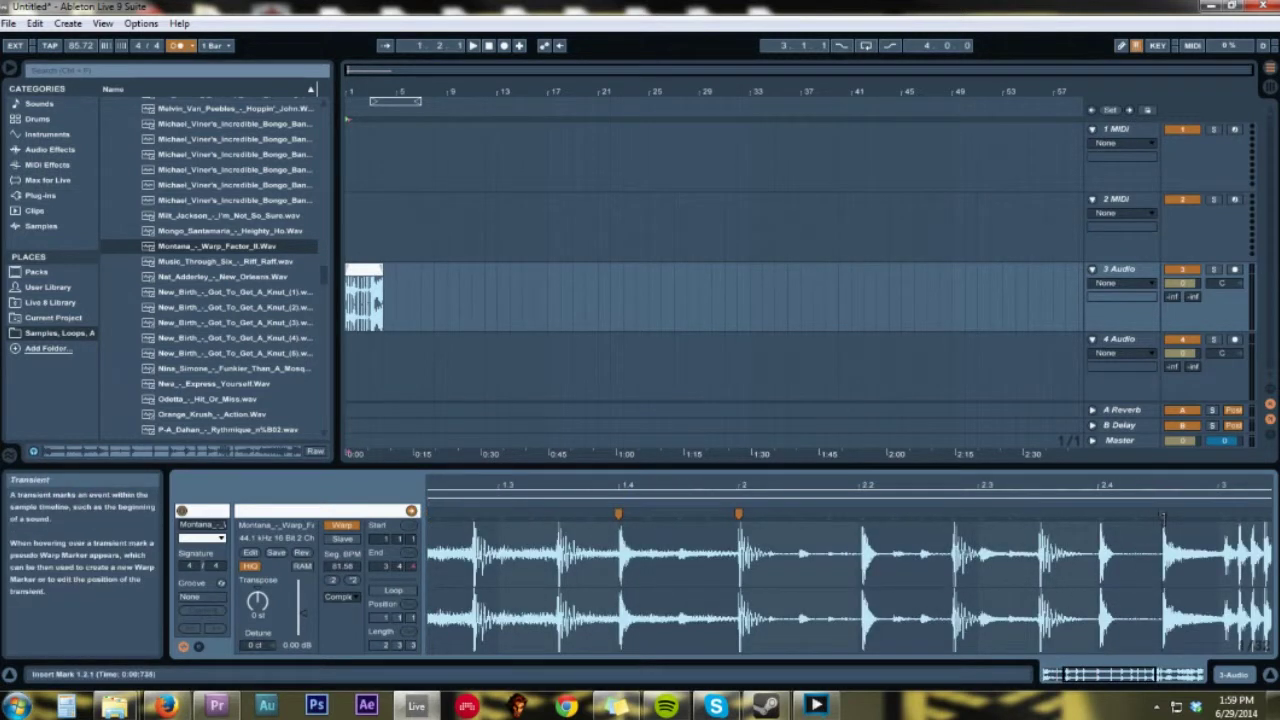
click(1218, 516)
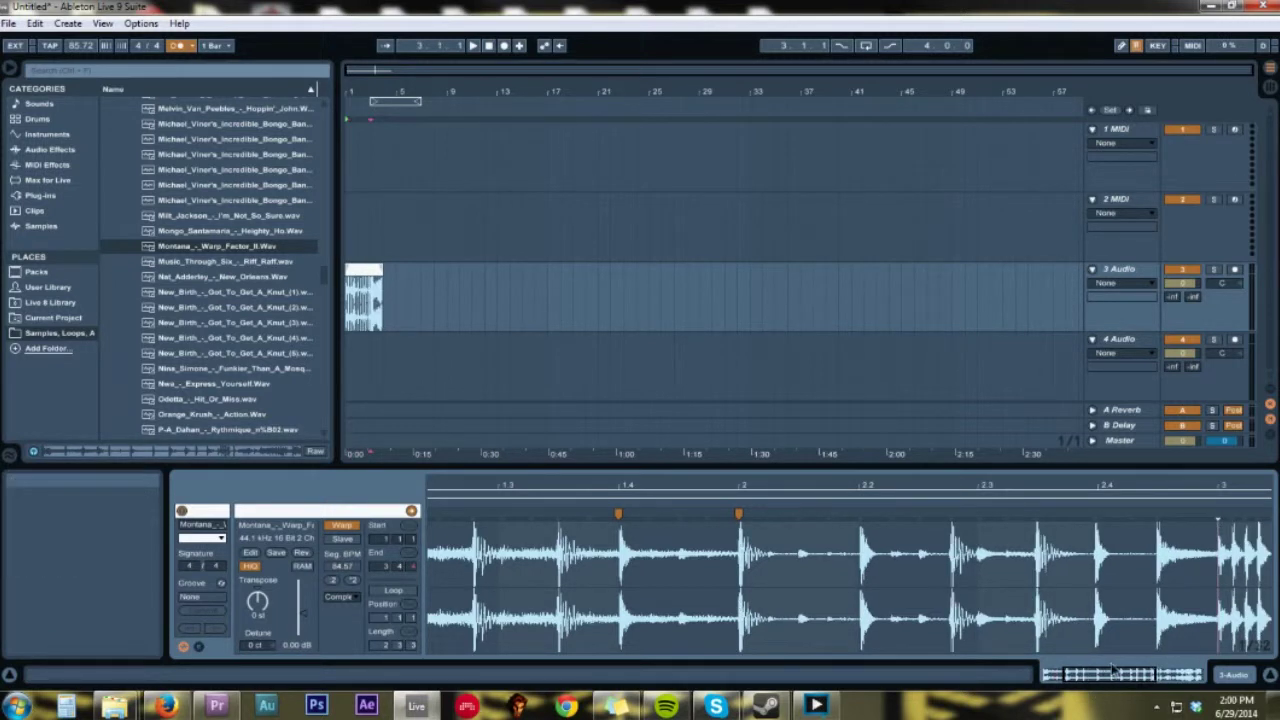
drag(1113, 668, 1113, 640)
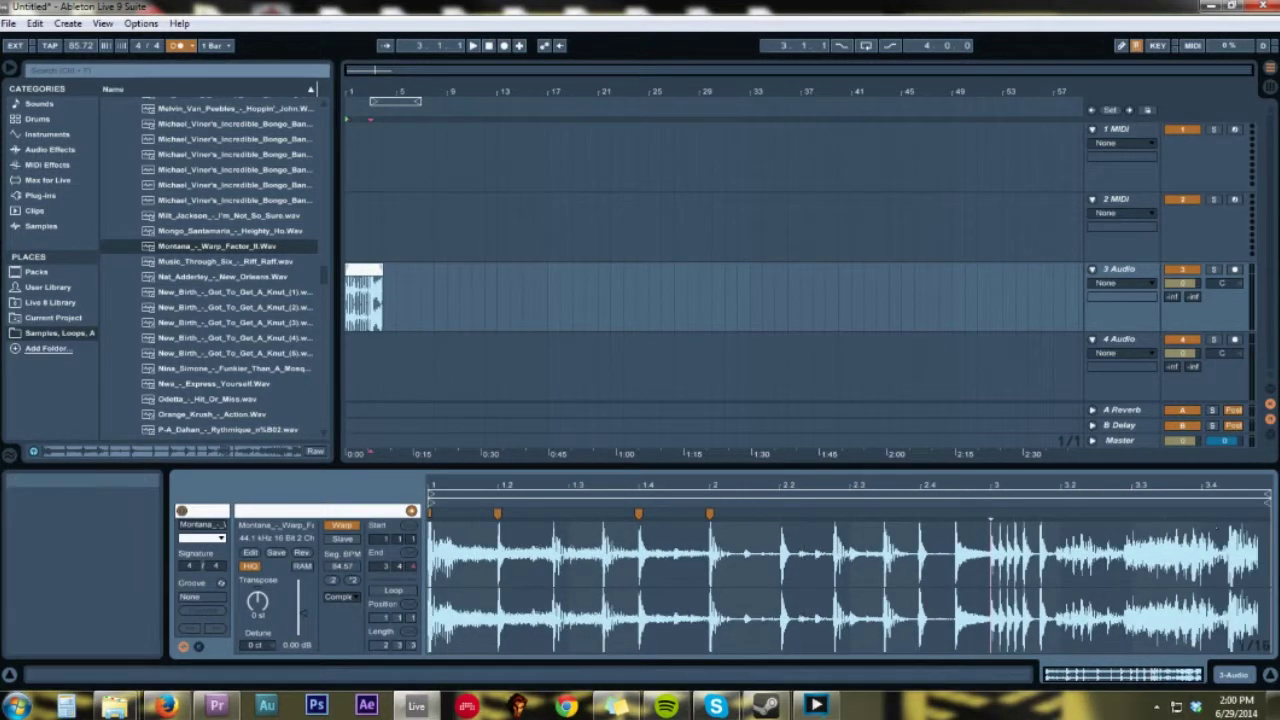
Set the loop and clip end to bar 3, add warp markers near 2.2 and 2.4, enable Loop.
drag(1250, 500, 908, 518)
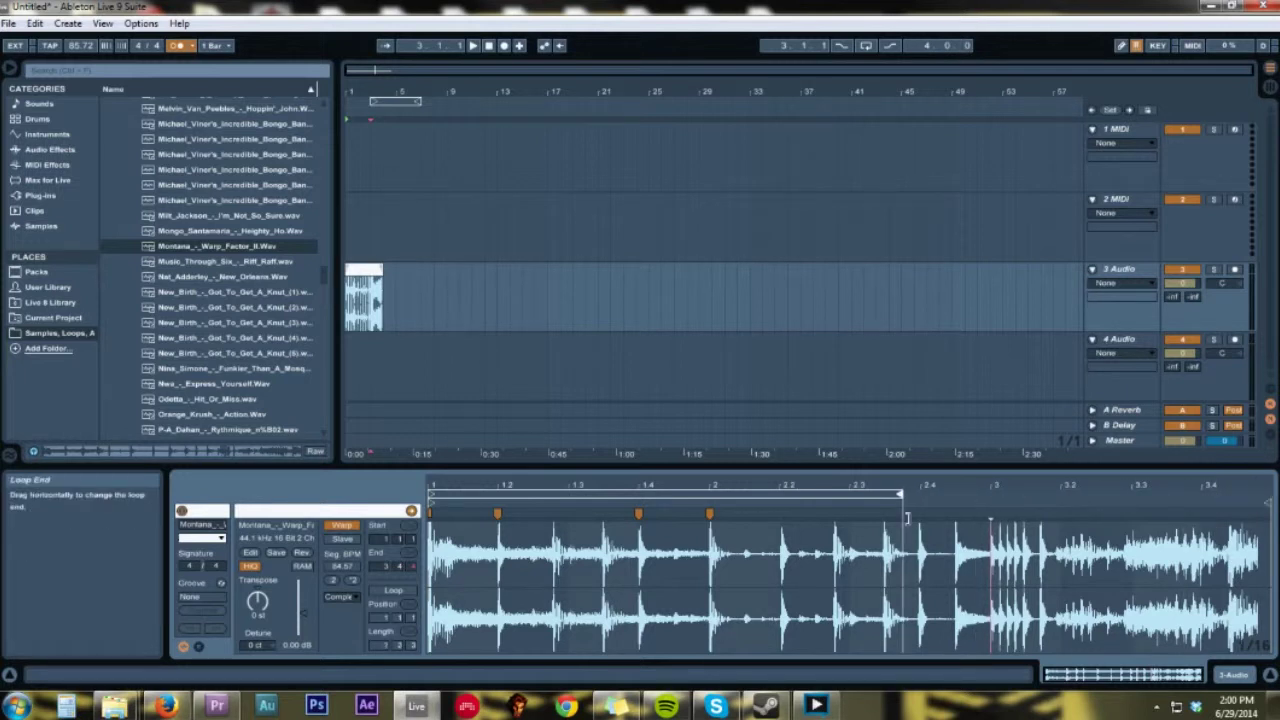
drag(992, 507, 1003, 510)
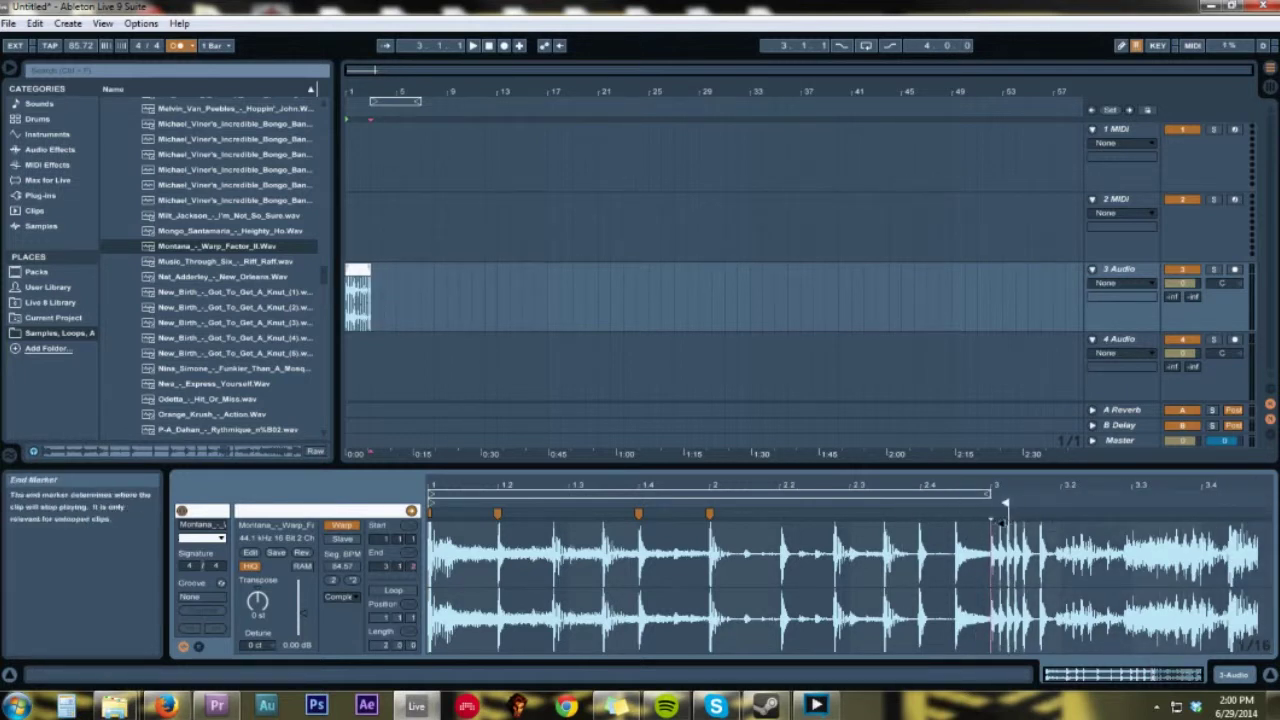
key(space)
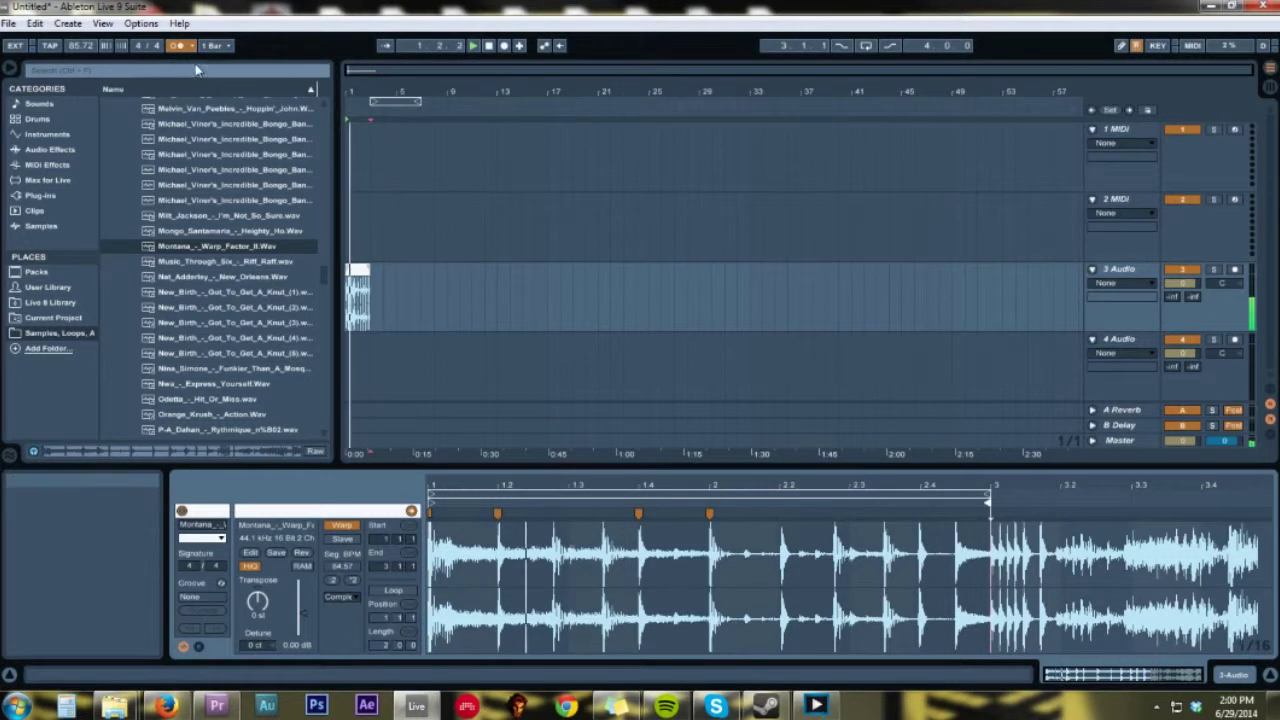
double_click(778, 514)
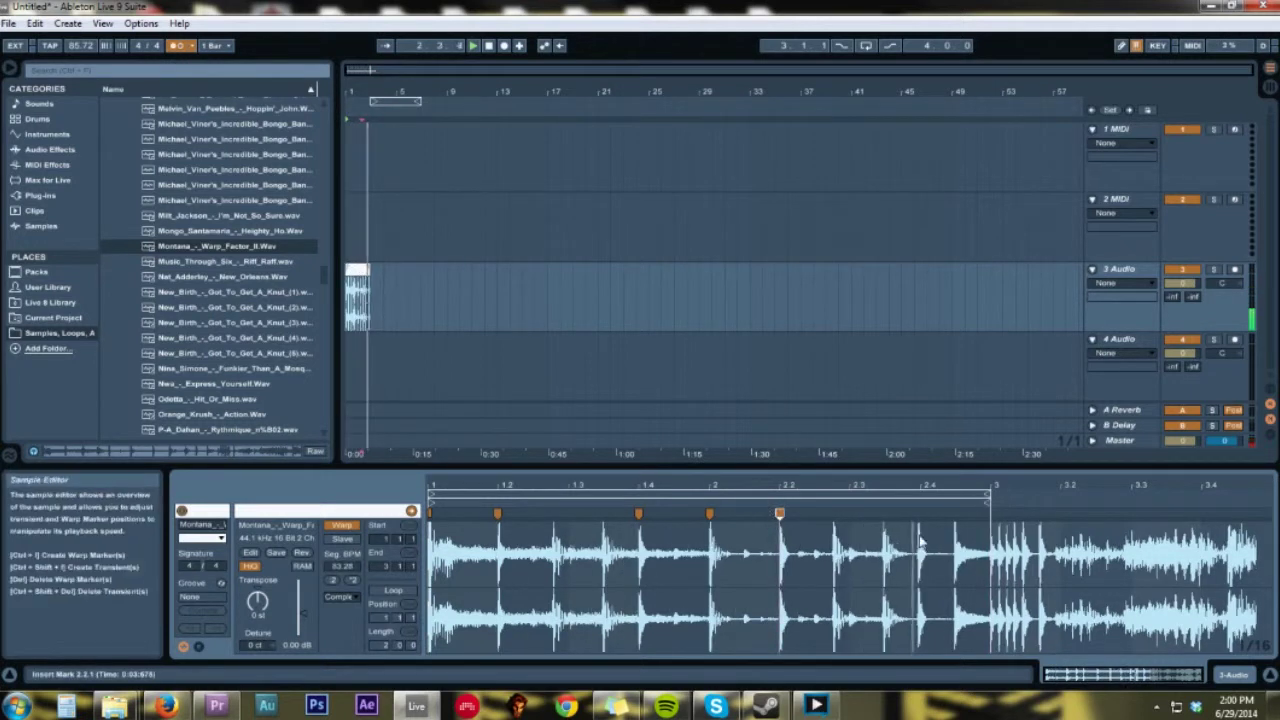
double_click(953, 514)
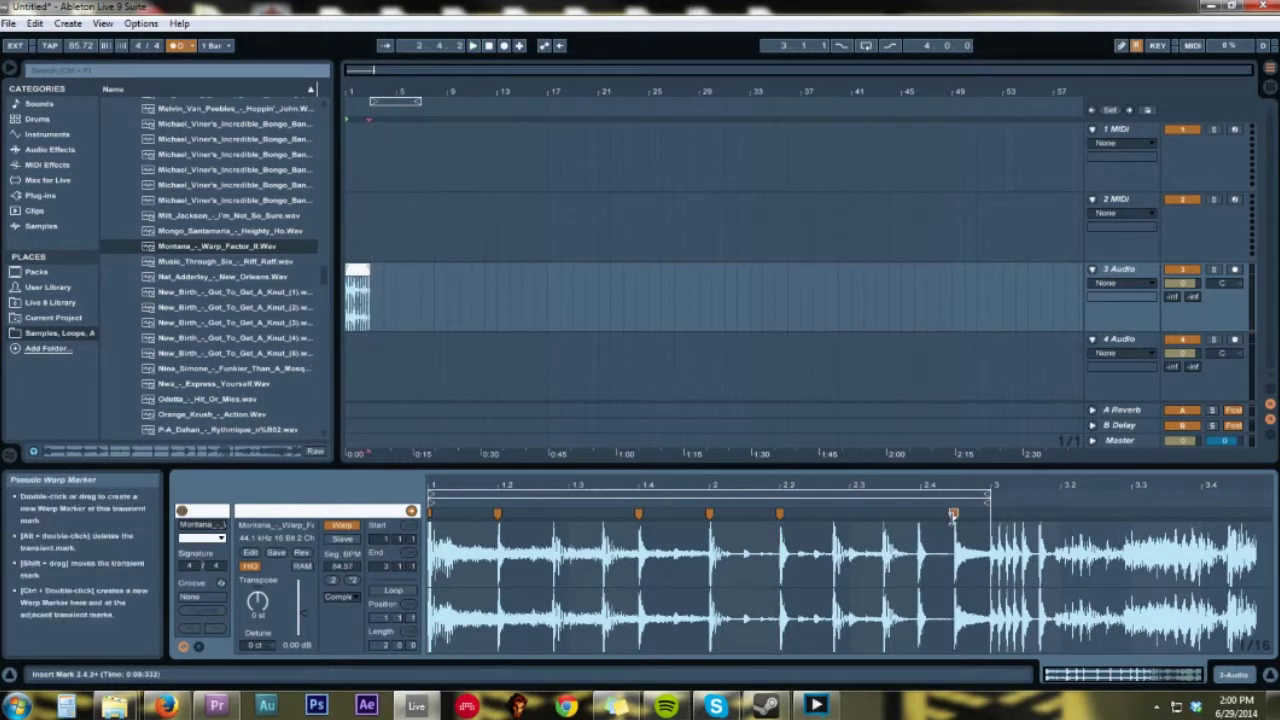
click(395, 591)
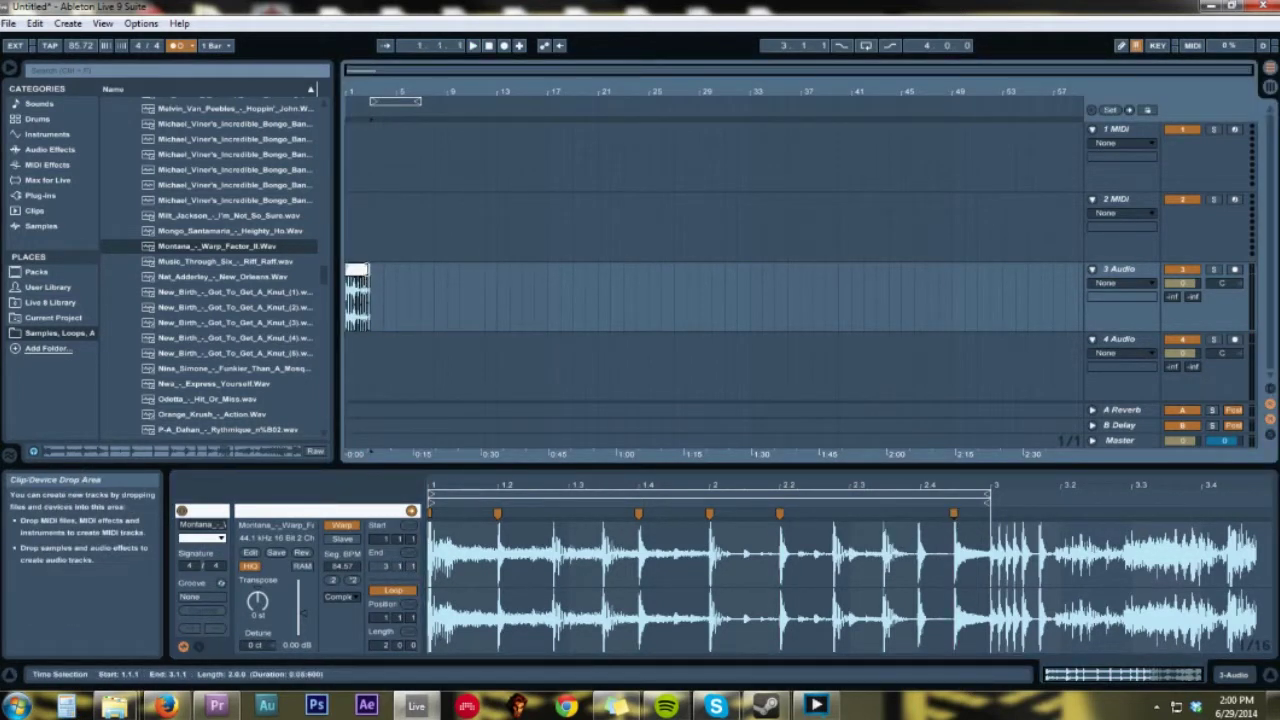
Extend the looped break on track 3 to bar 29, turn the metronome off, and unfold the Master track.
drag(372, 285, 712, 290)
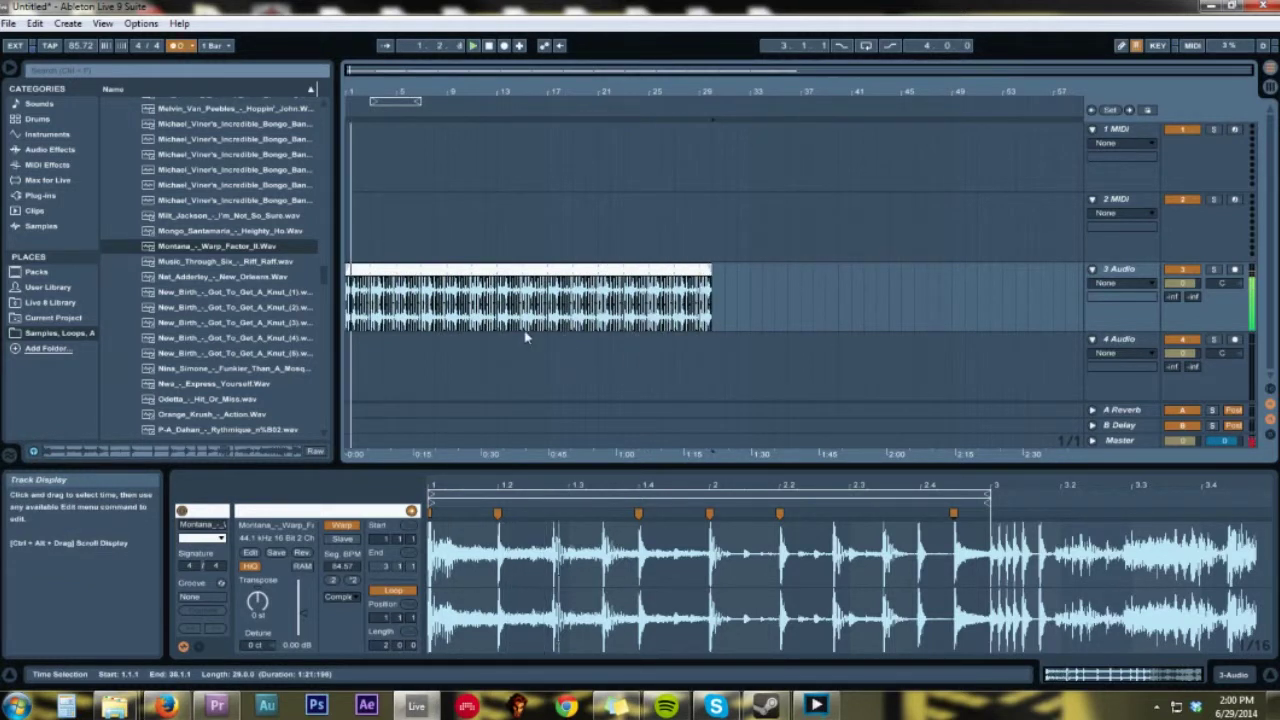
click(177, 47)
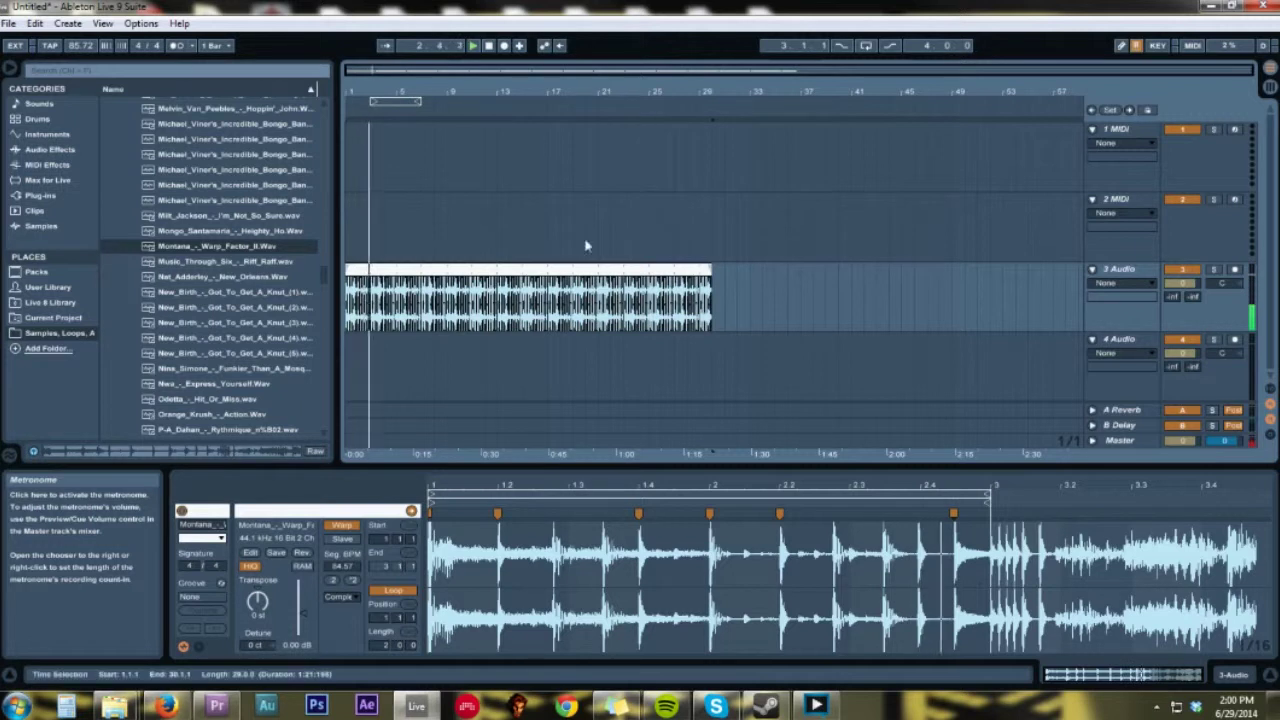
click(1094, 440)
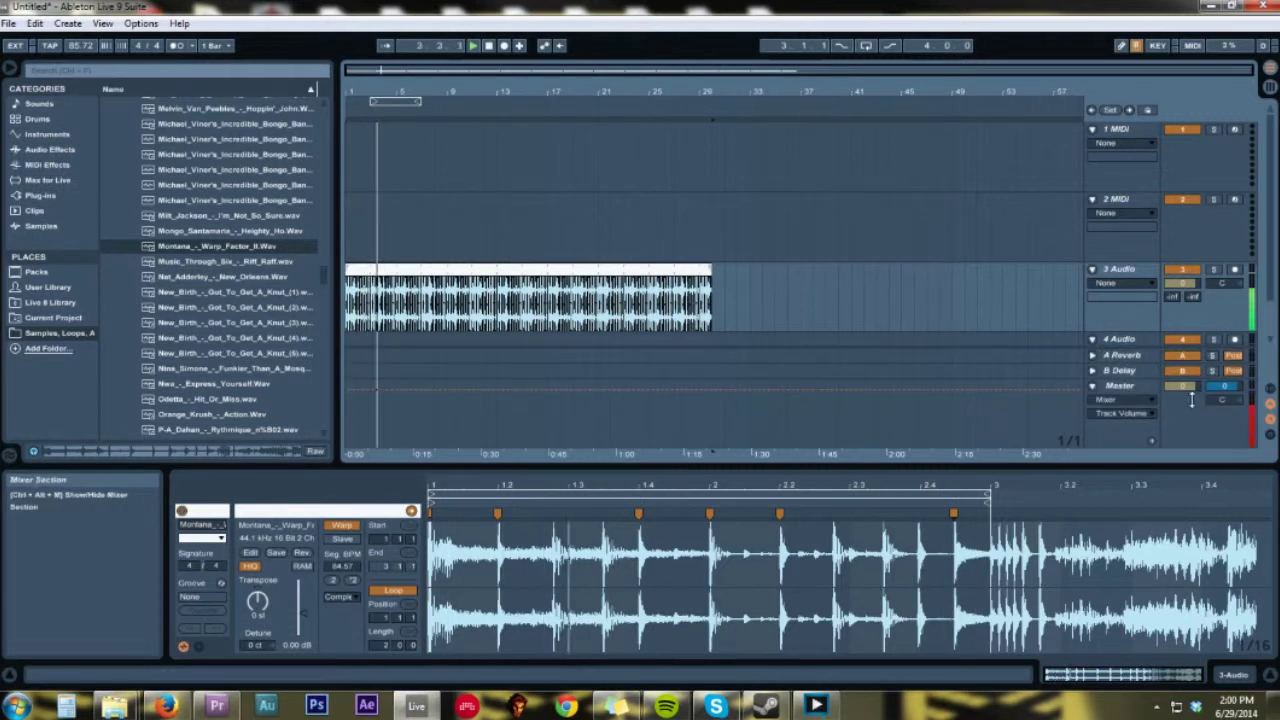